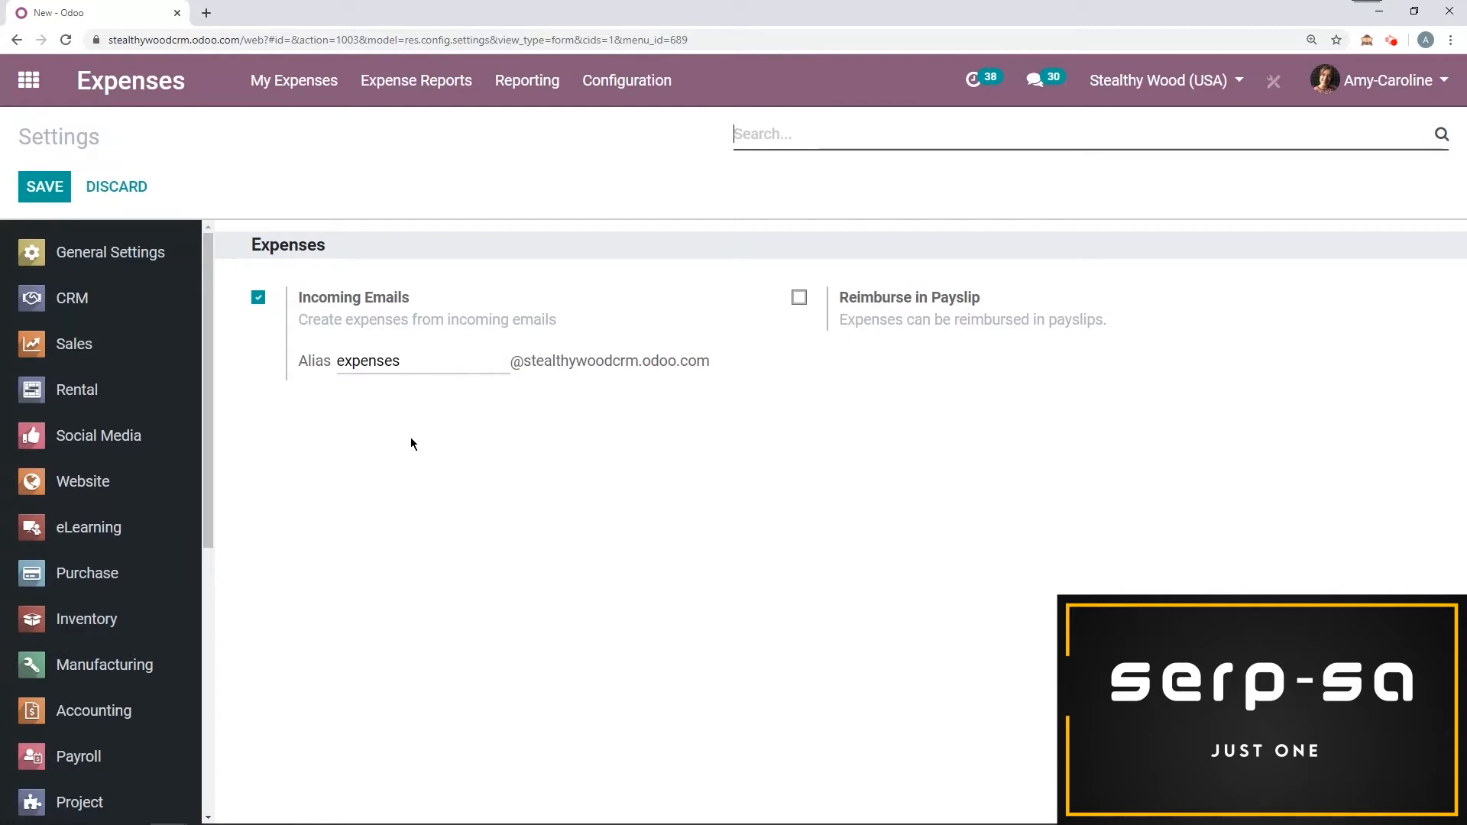
Step: In the Air Flight expense product, set Re-Invoice Expenses to At cost and save the product
{"action": "left_click", "coordinate": [669, 98]}
{"action": "left_click", "coordinate": [677, 170]}
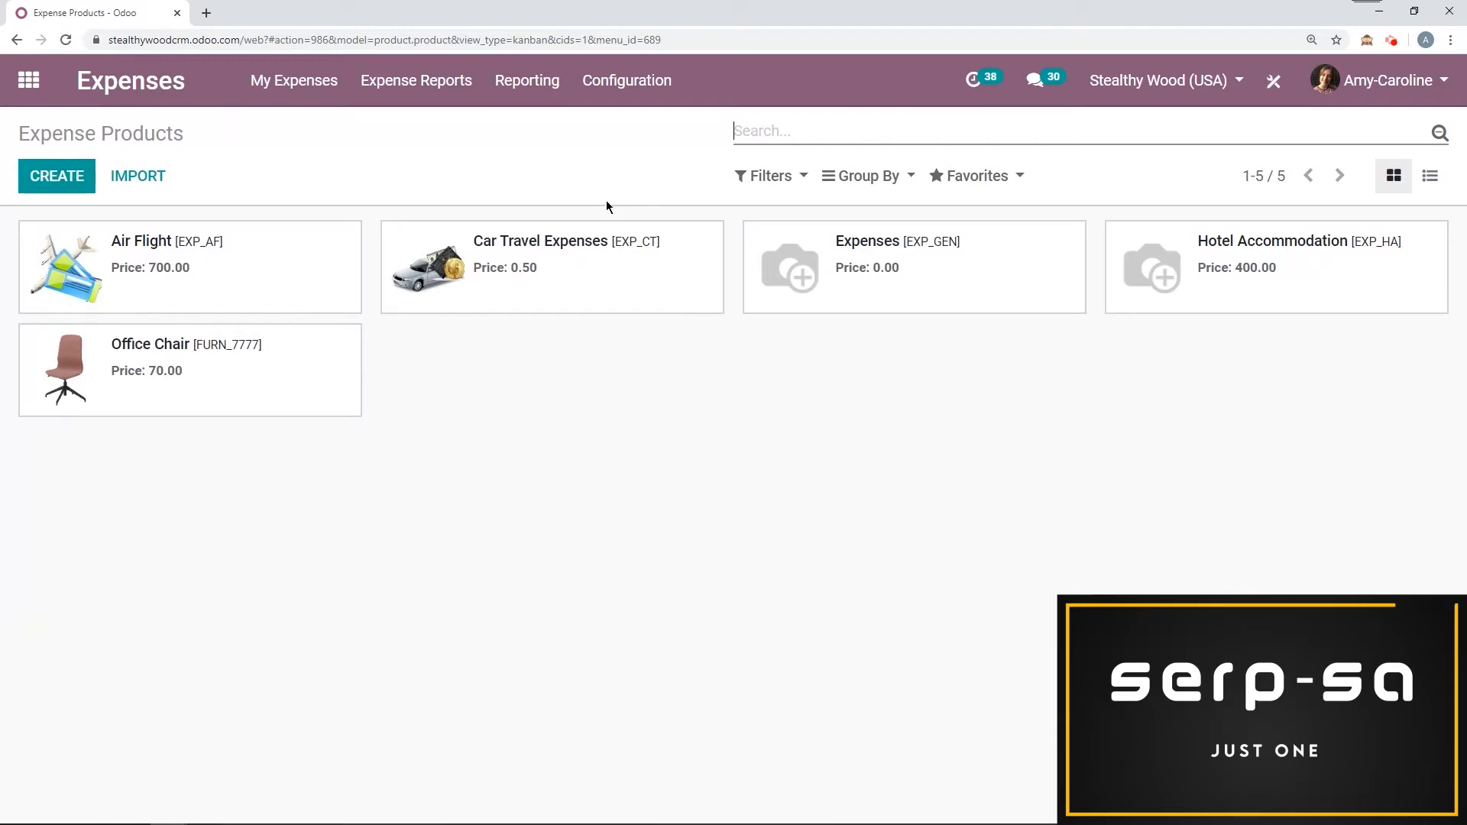
{"action": "left_click", "coordinate": [185, 290]}
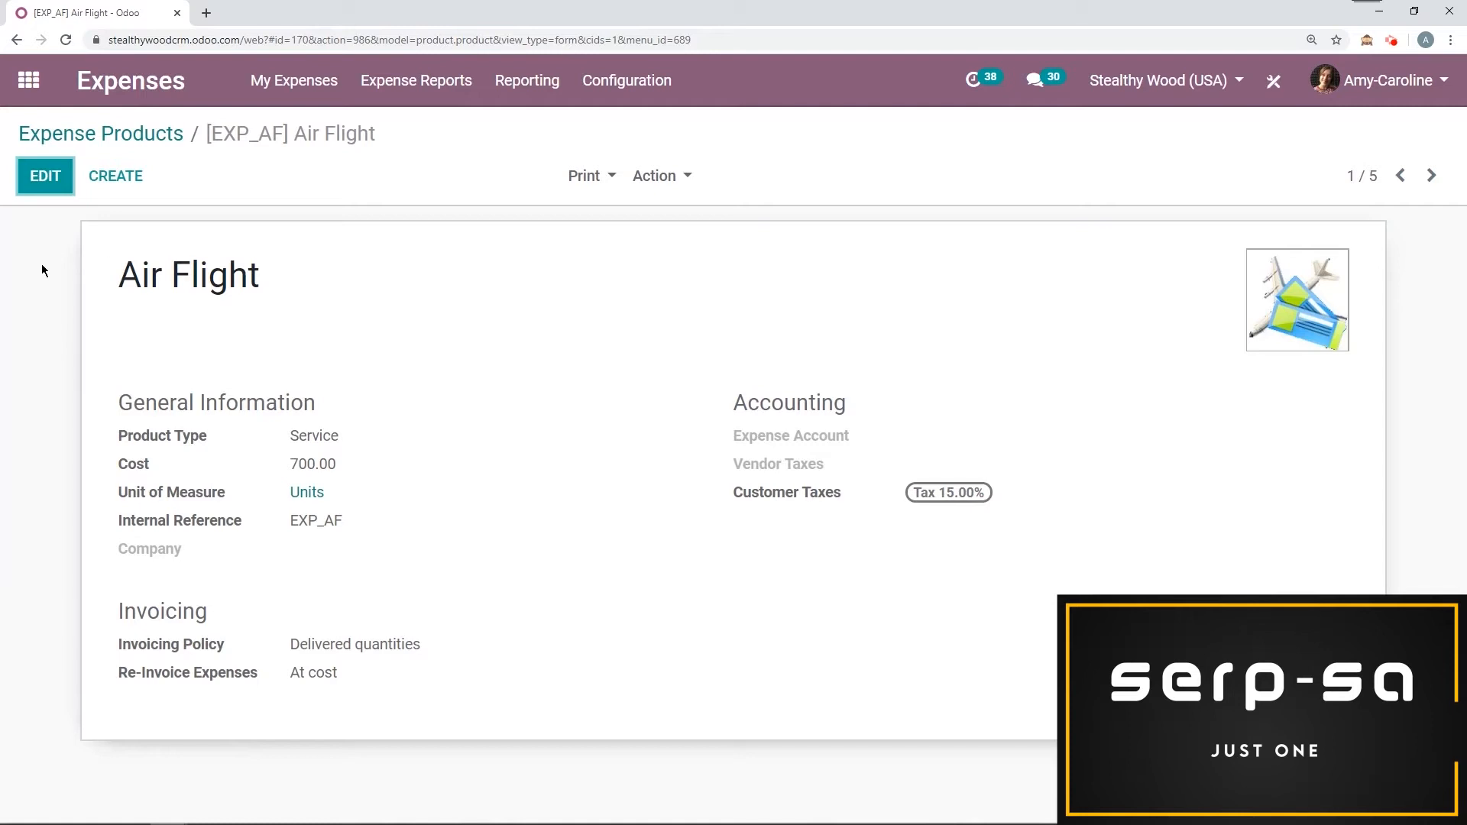
{"action": "left_click", "coordinate": [46, 176]}
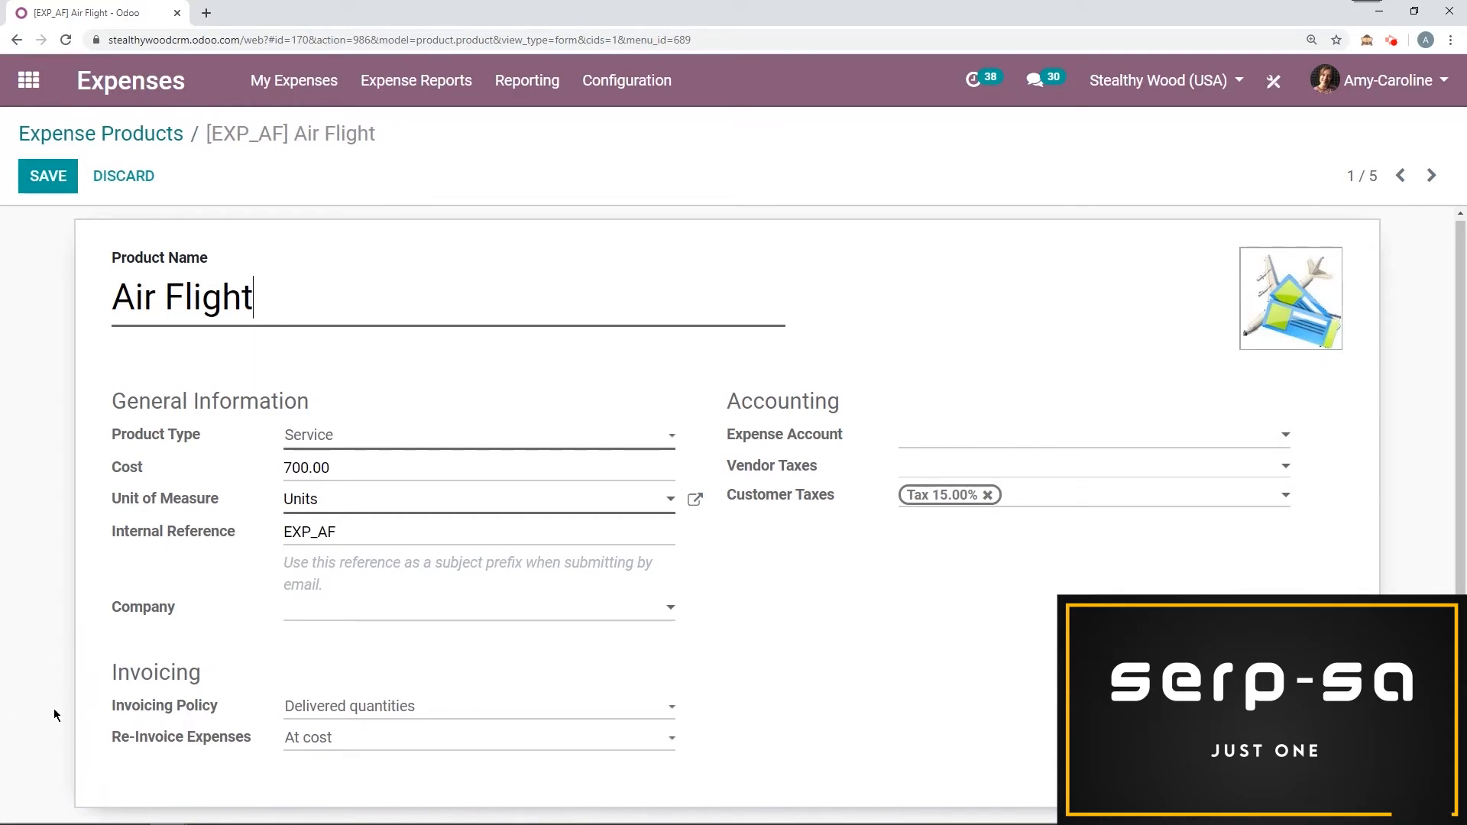
{"action": "left_click", "coordinate": [405, 753]}
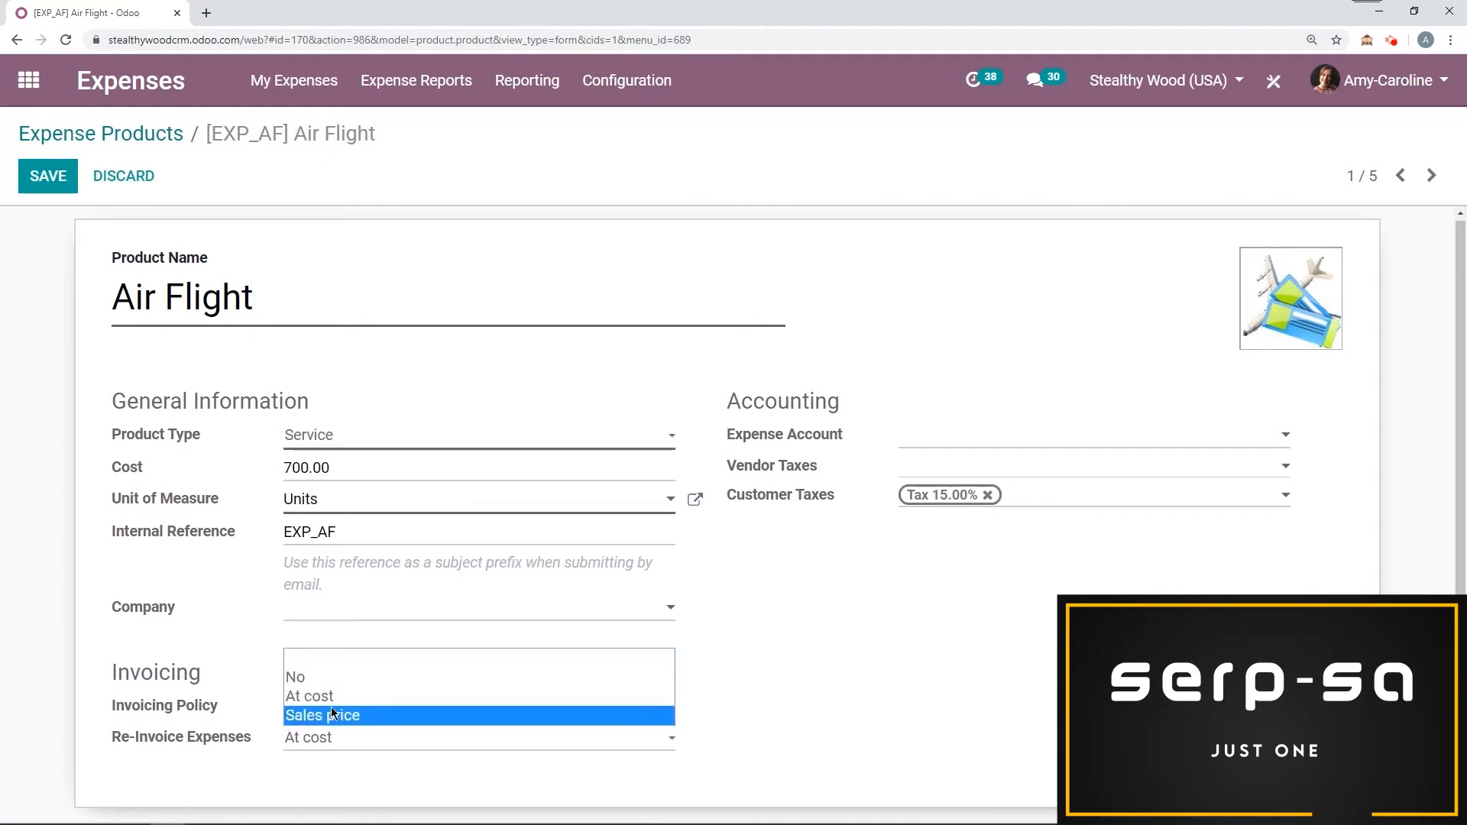
{"action": "left_click", "coordinate": [351, 697]}
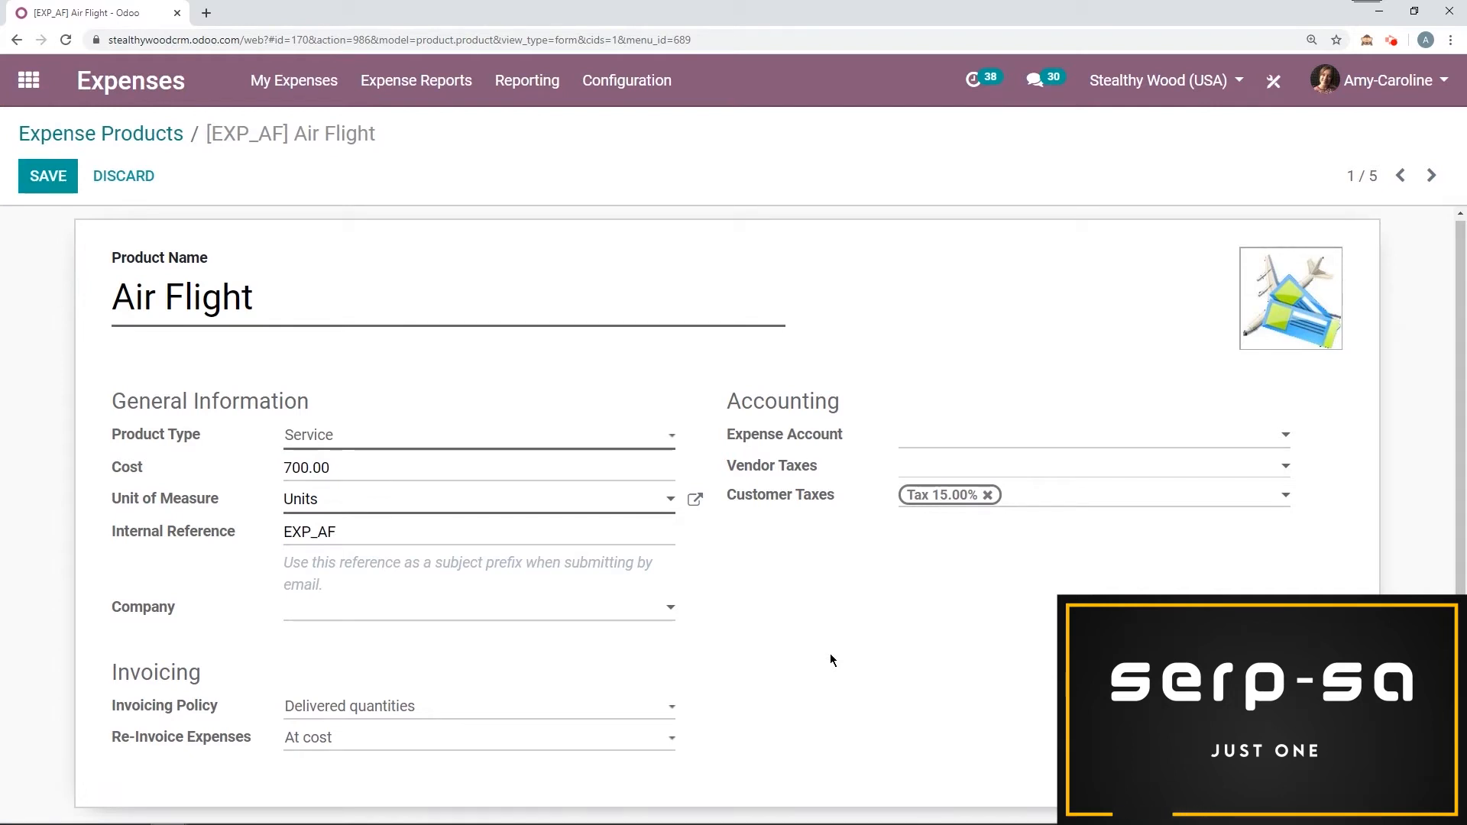
{"action": "left_click", "coordinate": [36, 191]}
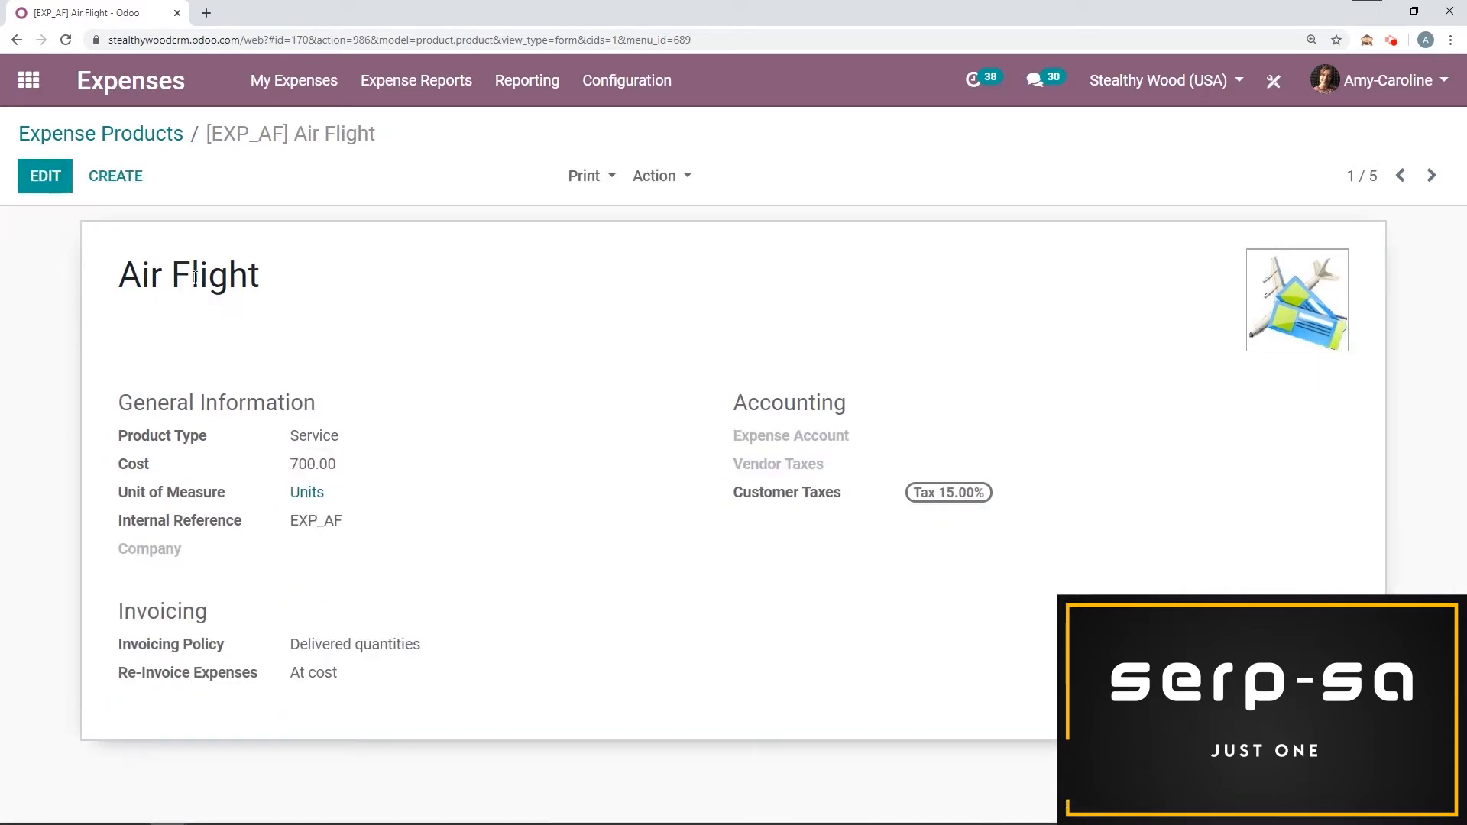
Step: Show all of the employee's own expenses by removing the To Report filter from the My Expenses list
{"action": "left_click", "coordinate": [152, 96]}
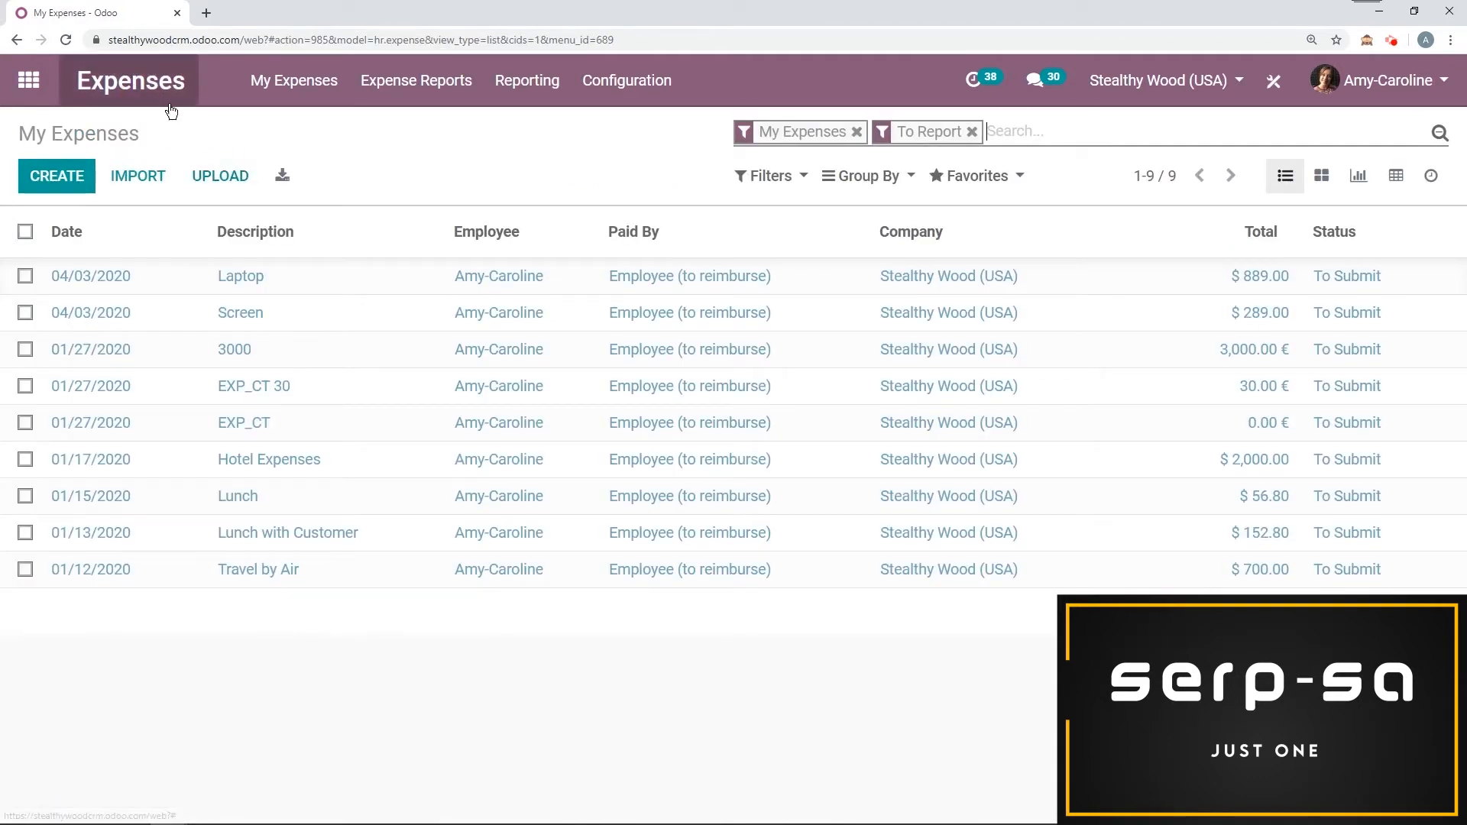
{"action": "left_click", "coordinate": [286, 80]}
{"action": "left_click", "coordinate": [596, 151]}
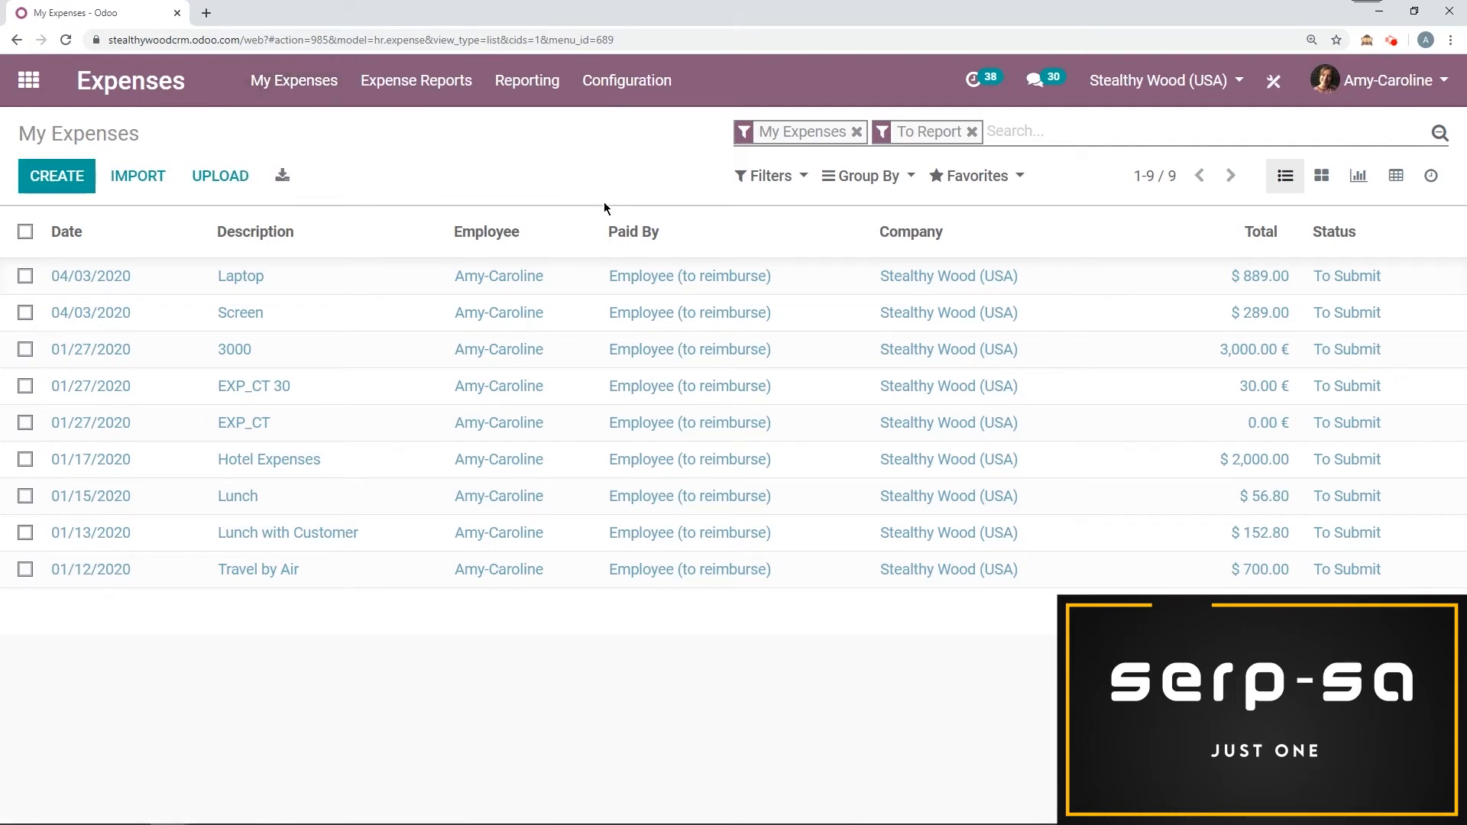
{"action": "left_click", "coordinate": [972, 133]}
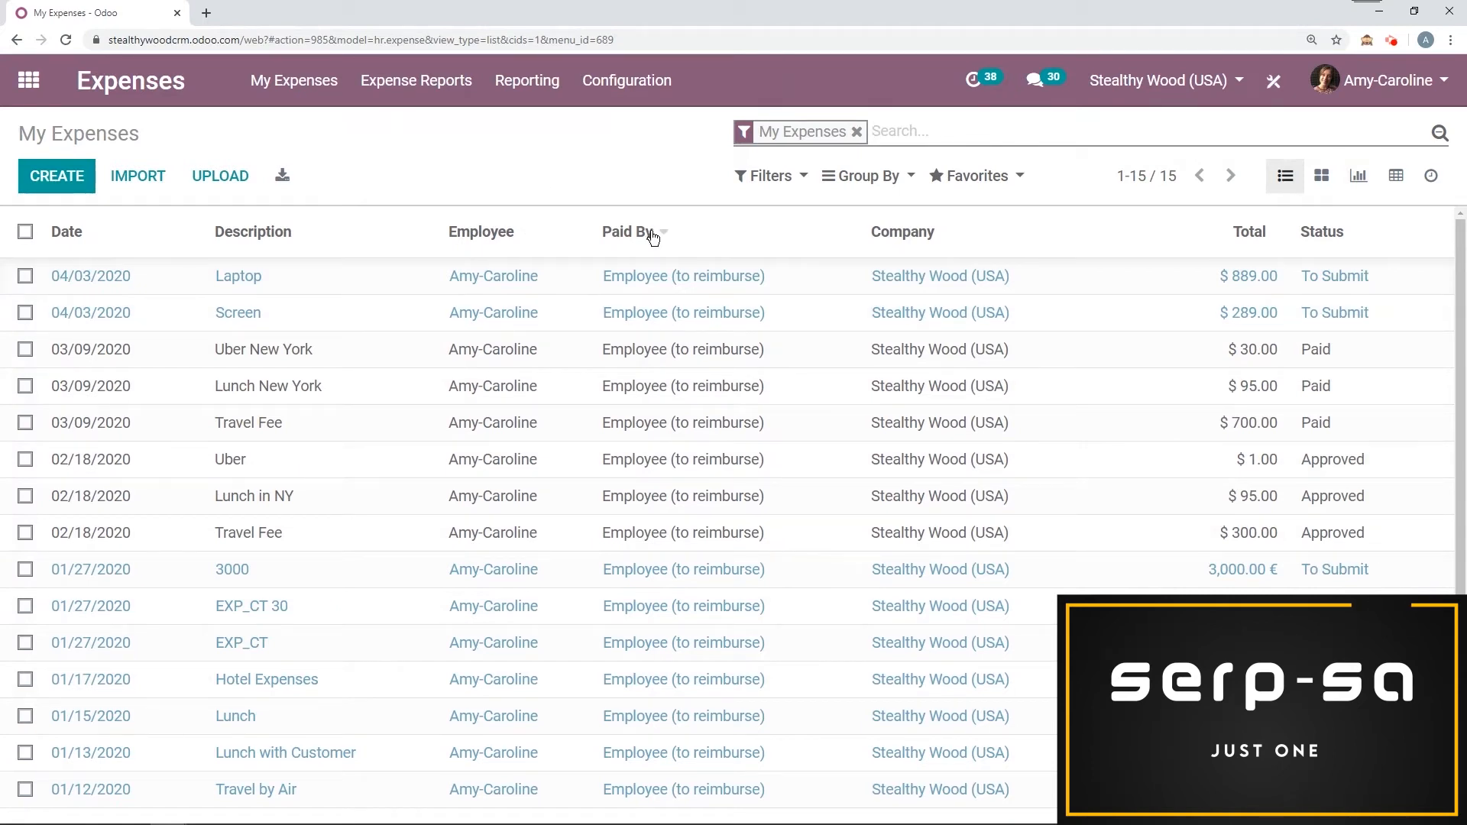
Step: Create a new expense described as "Travel Fee (flight)" with the product [EXP_AF] Air Flight
{"action": "left_click", "coordinate": [56, 176]}
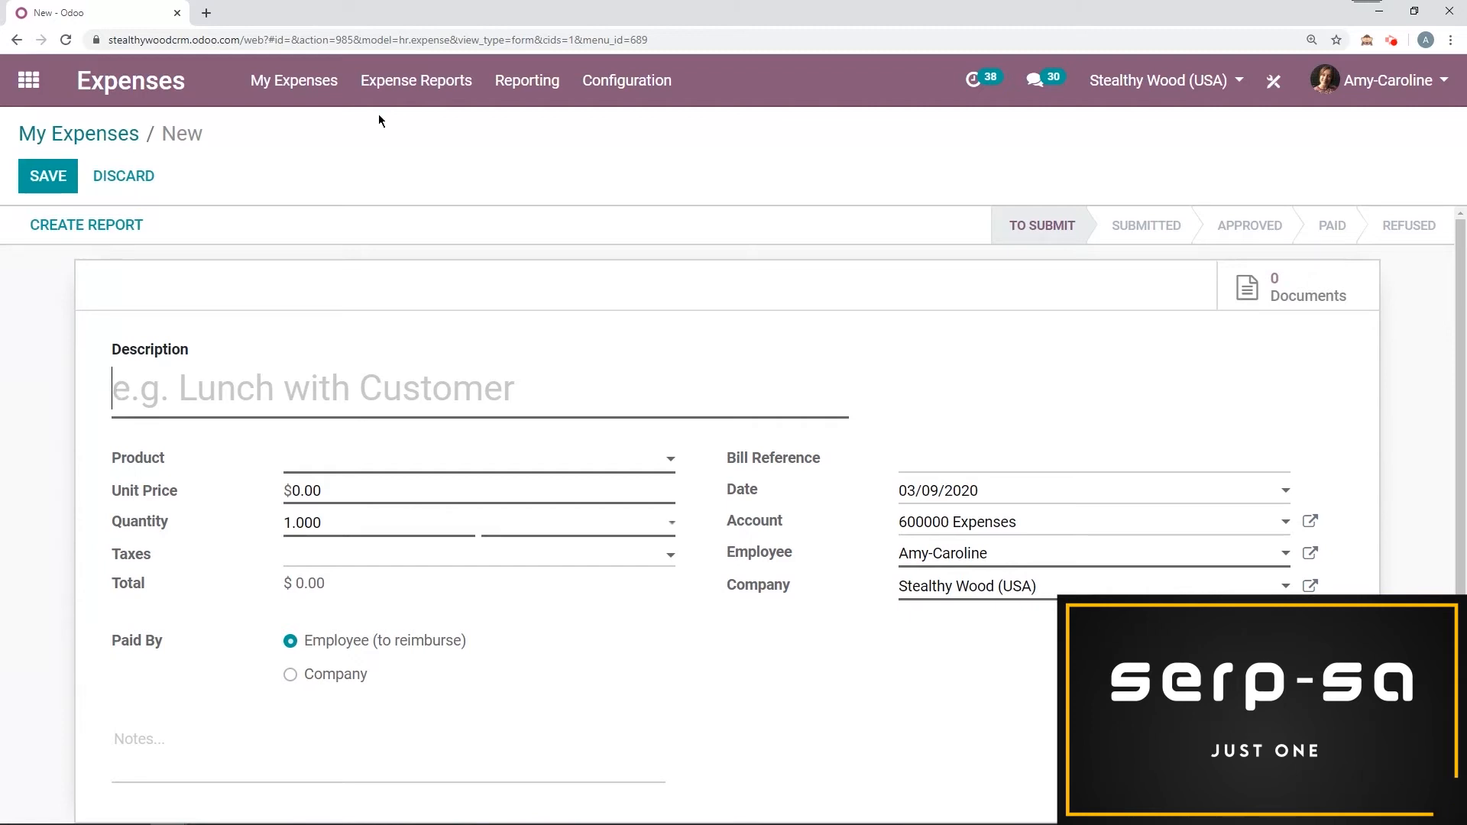
{"action": "type", "text": "Tra"}
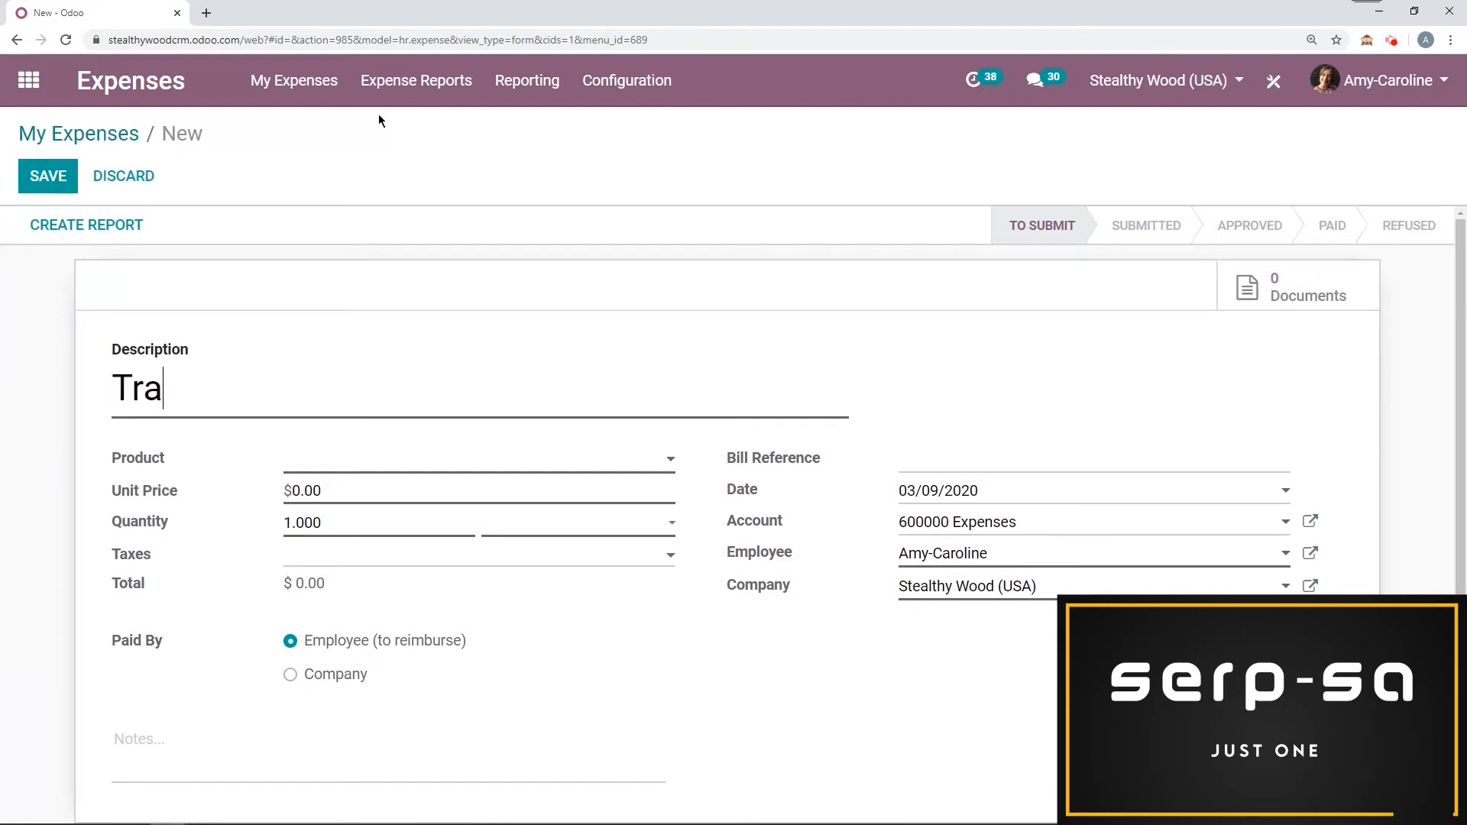
{"action": "type", "text": "vel Fee ("}
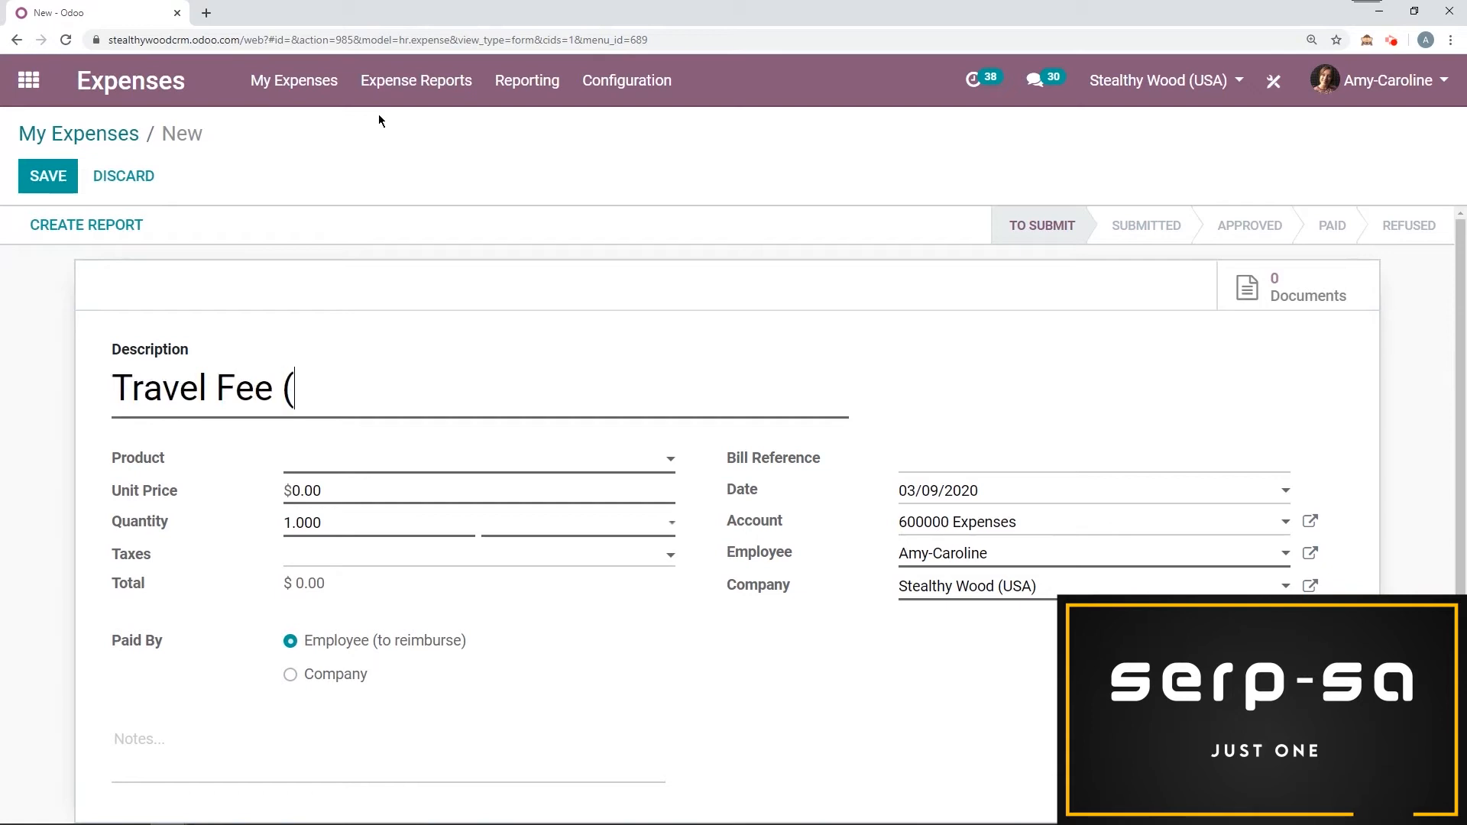
{"action": "type", "text": "flight)"}
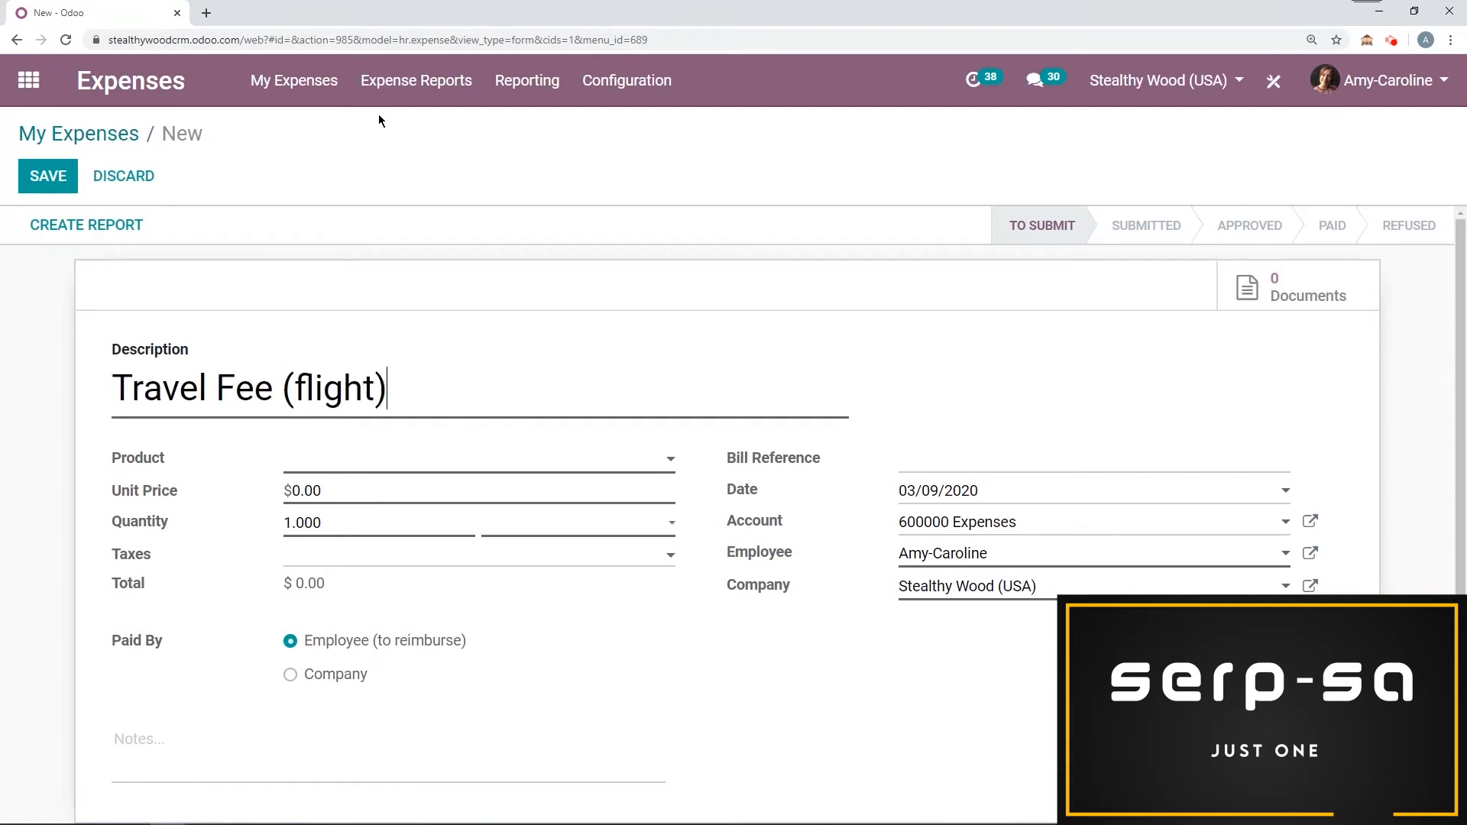
{"action": "left_click", "coordinate": [372, 464]}
{"action": "left_click", "coordinate": [406, 496]}
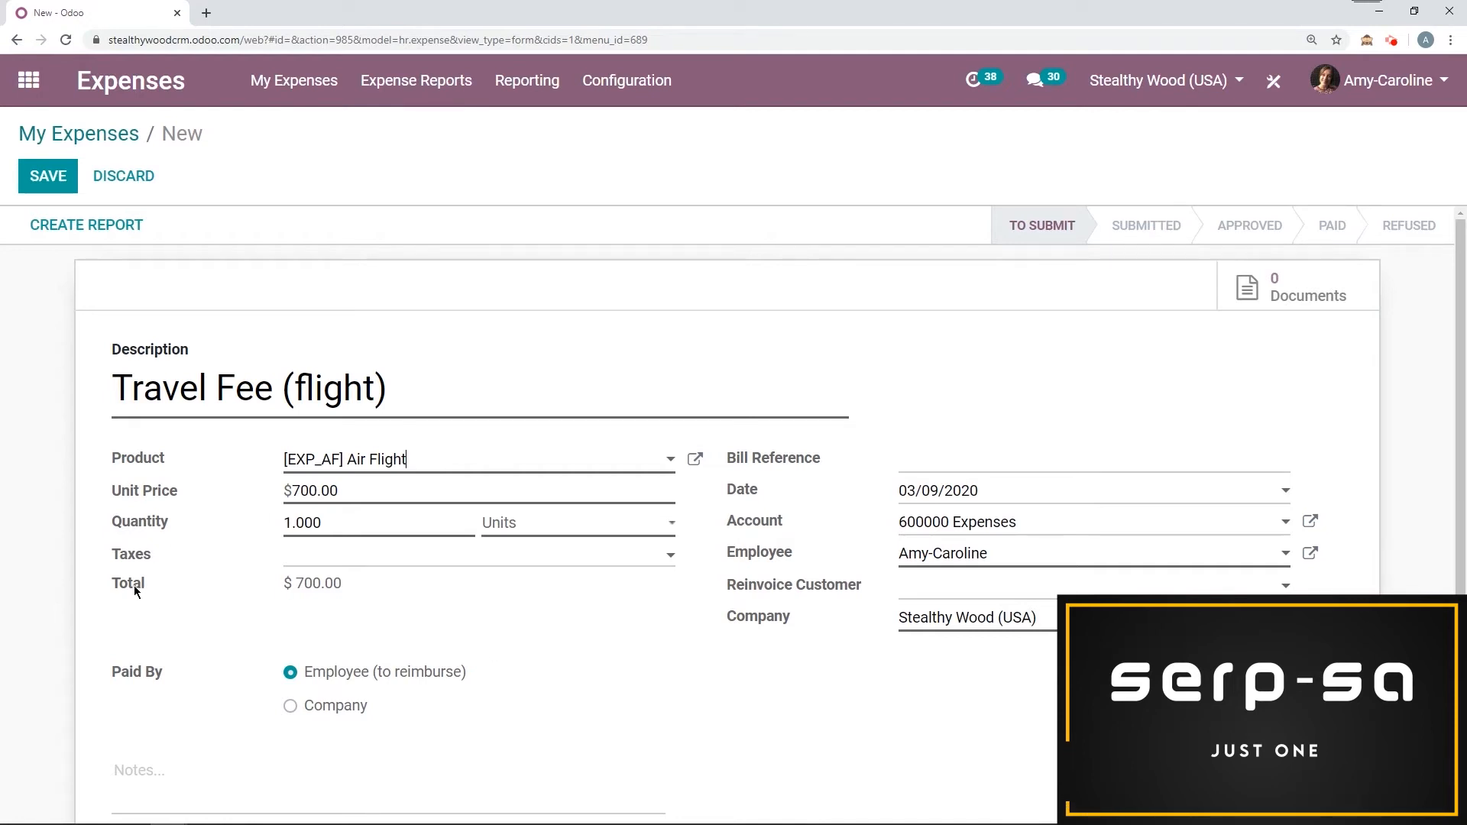
Step: Try applying Tax 15.00% to the flight expense and remove it again
{"action": "left_click", "coordinate": [339, 563]}
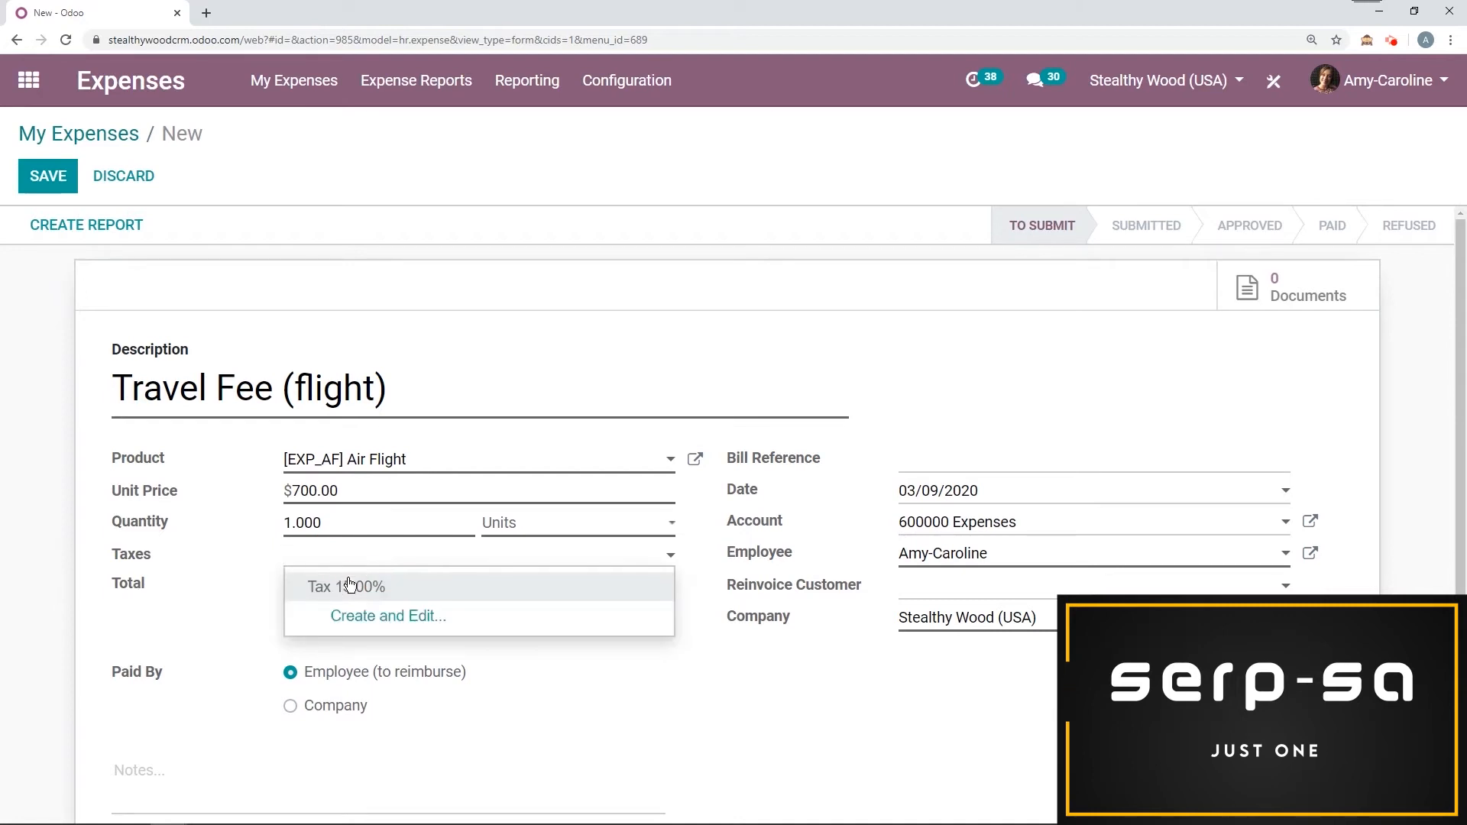
{"action": "left_click", "coordinate": [350, 585]}
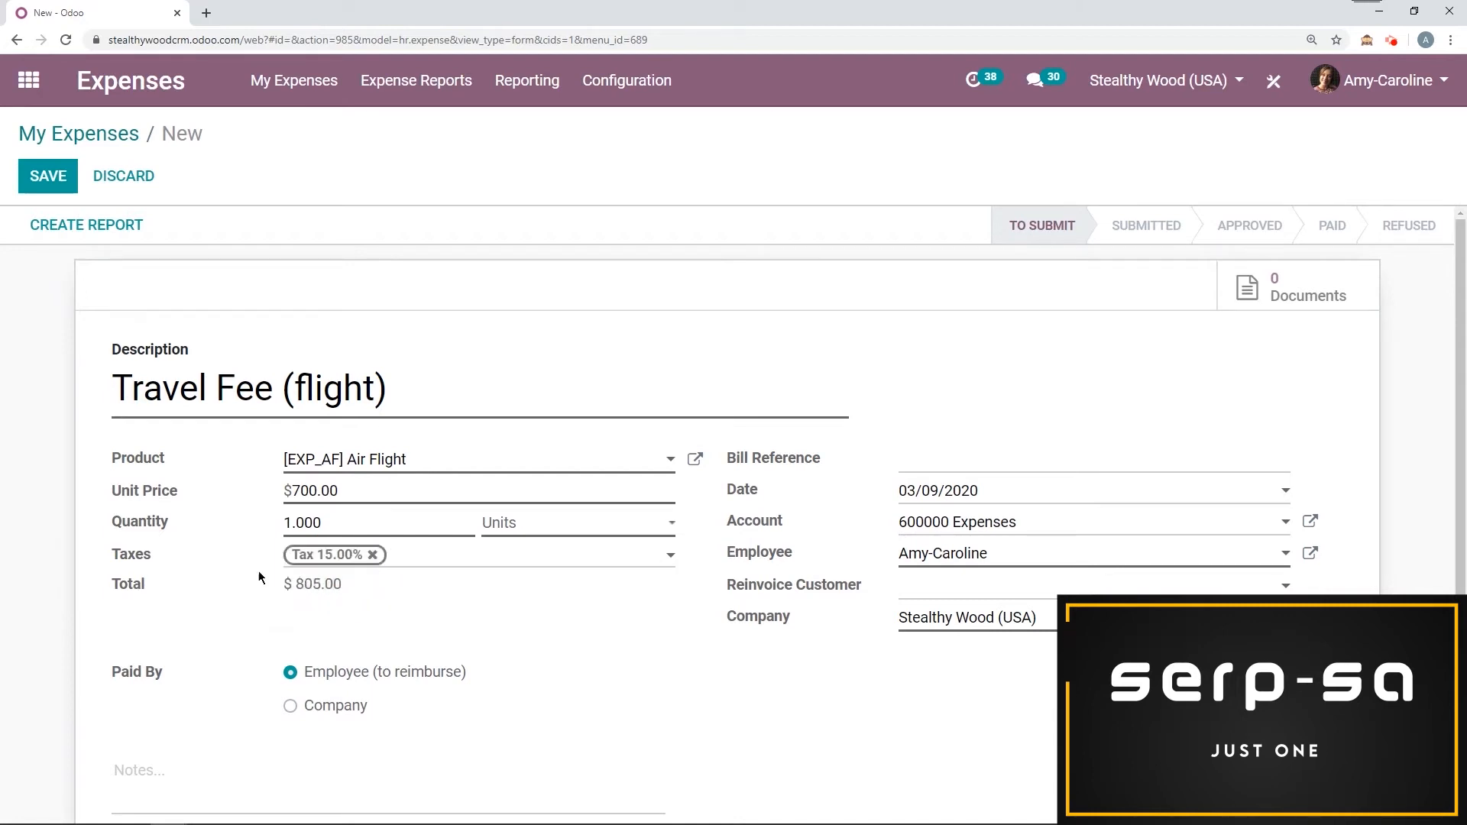
{"action": "left_click", "coordinate": [372, 554]}
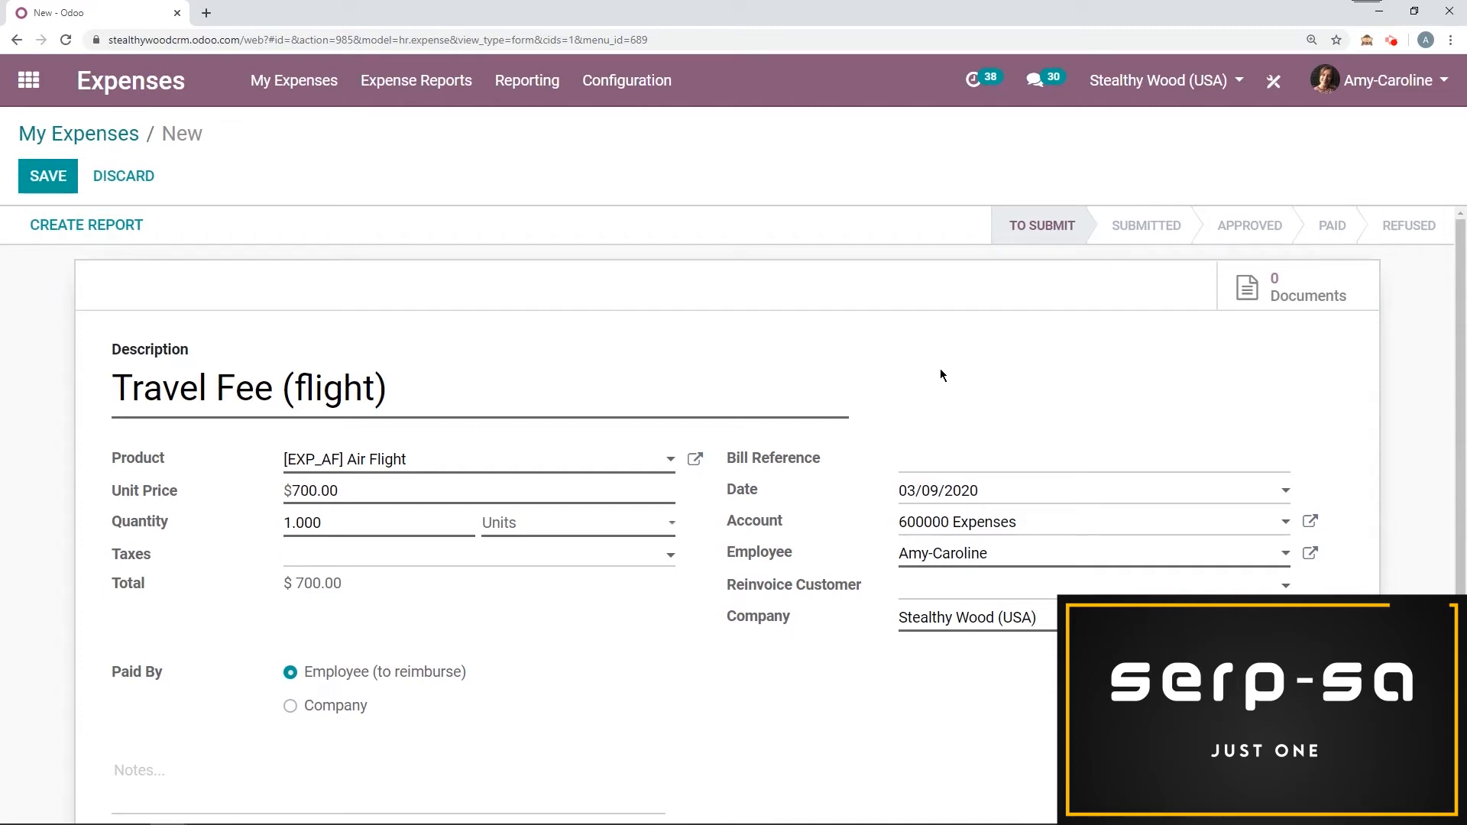
Step: Review the Reinvoice Customer choices and Paid By options without changing them, and save the Travel Fee (flight) expense
{"action": "left_click", "coordinate": [953, 589]}
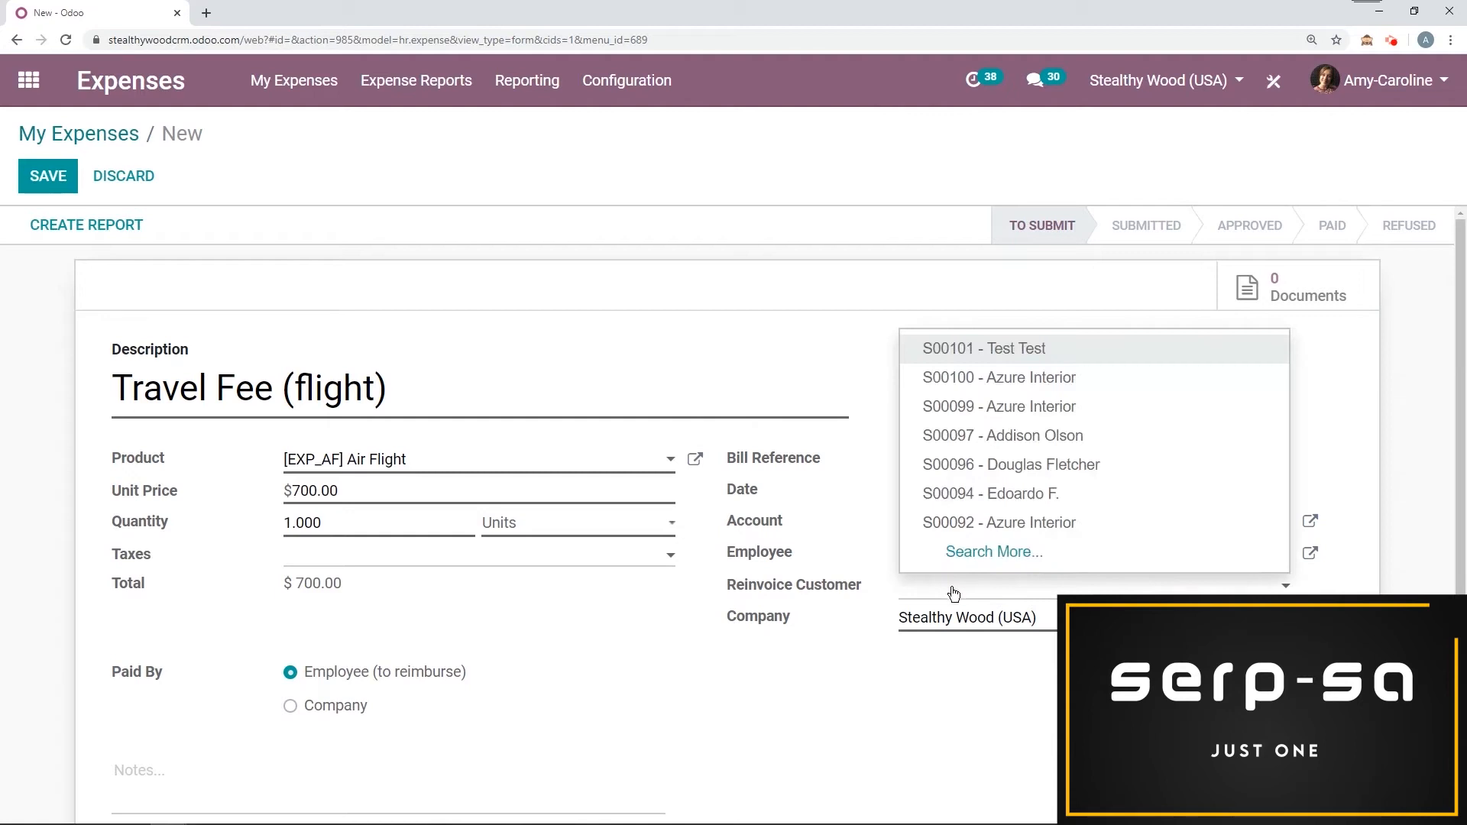
{"action": "left_click", "coordinate": [769, 350]}
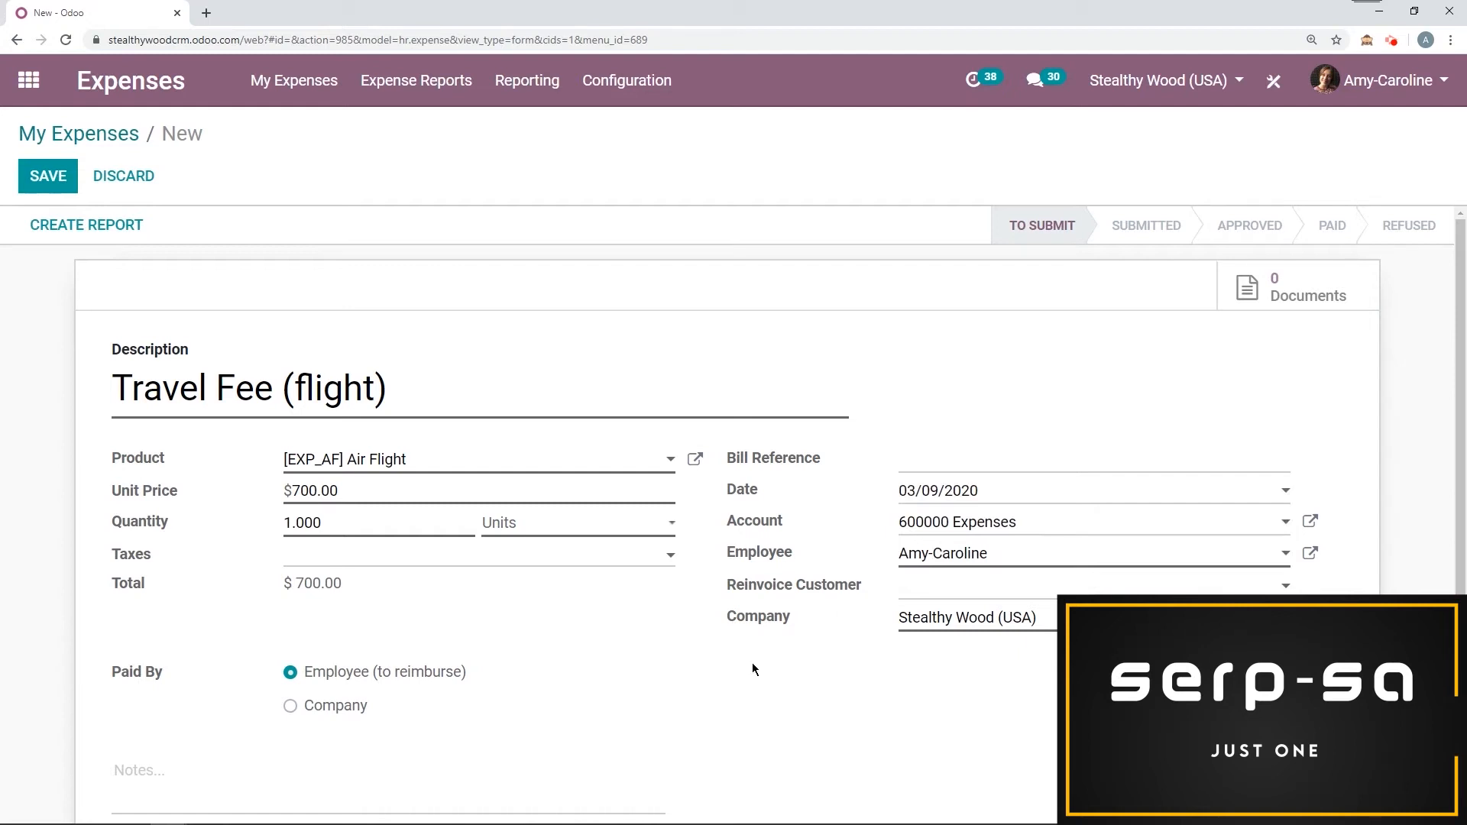
{"action": "scroll", "coordinate": [752, 663], "scroll_direction": "down", "scroll_amount": 1}
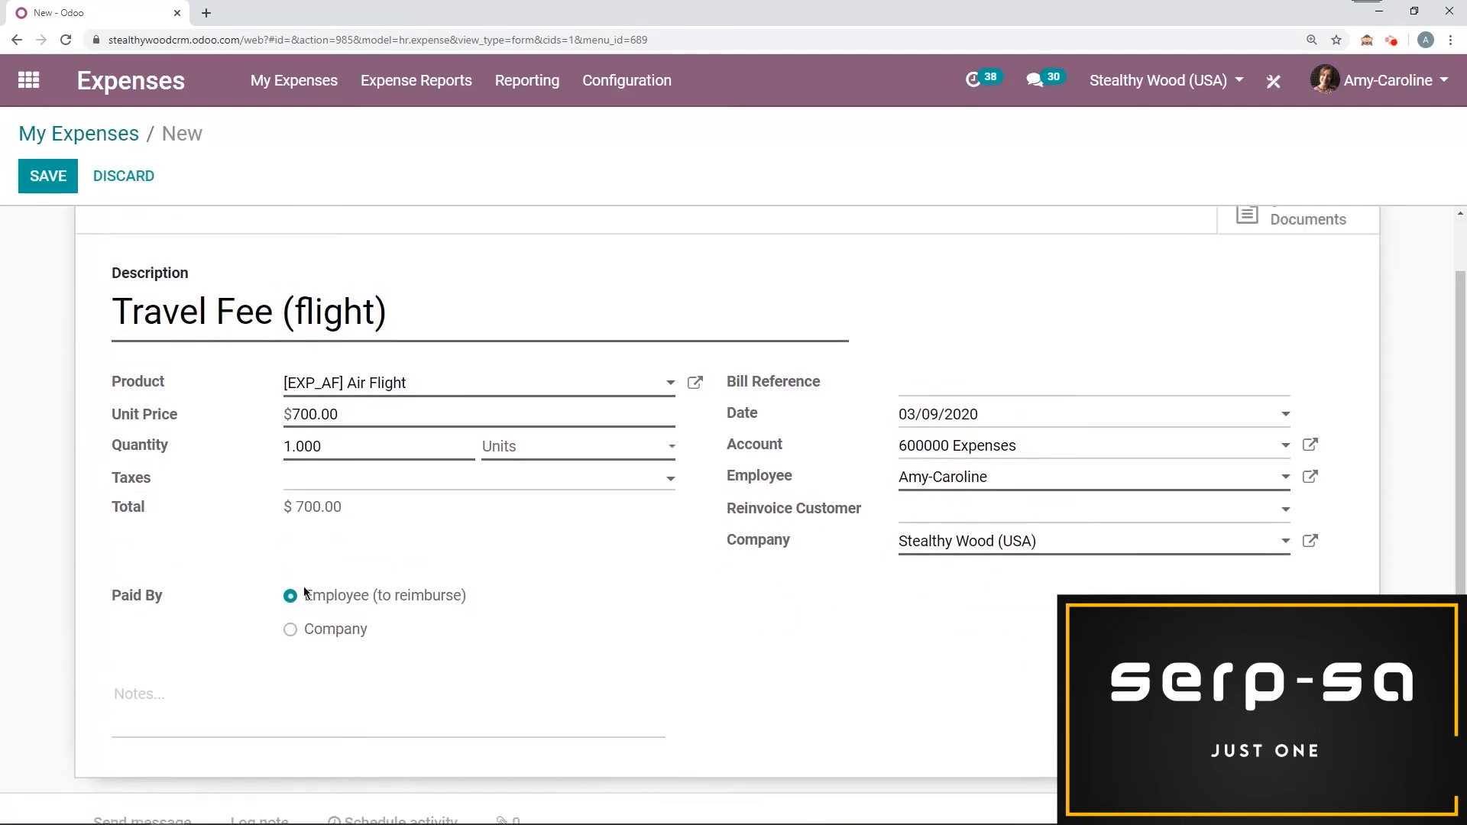
{"action": "scroll", "coordinate": [246, 588], "scroll_direction": "up", "scroll_amount": 1}
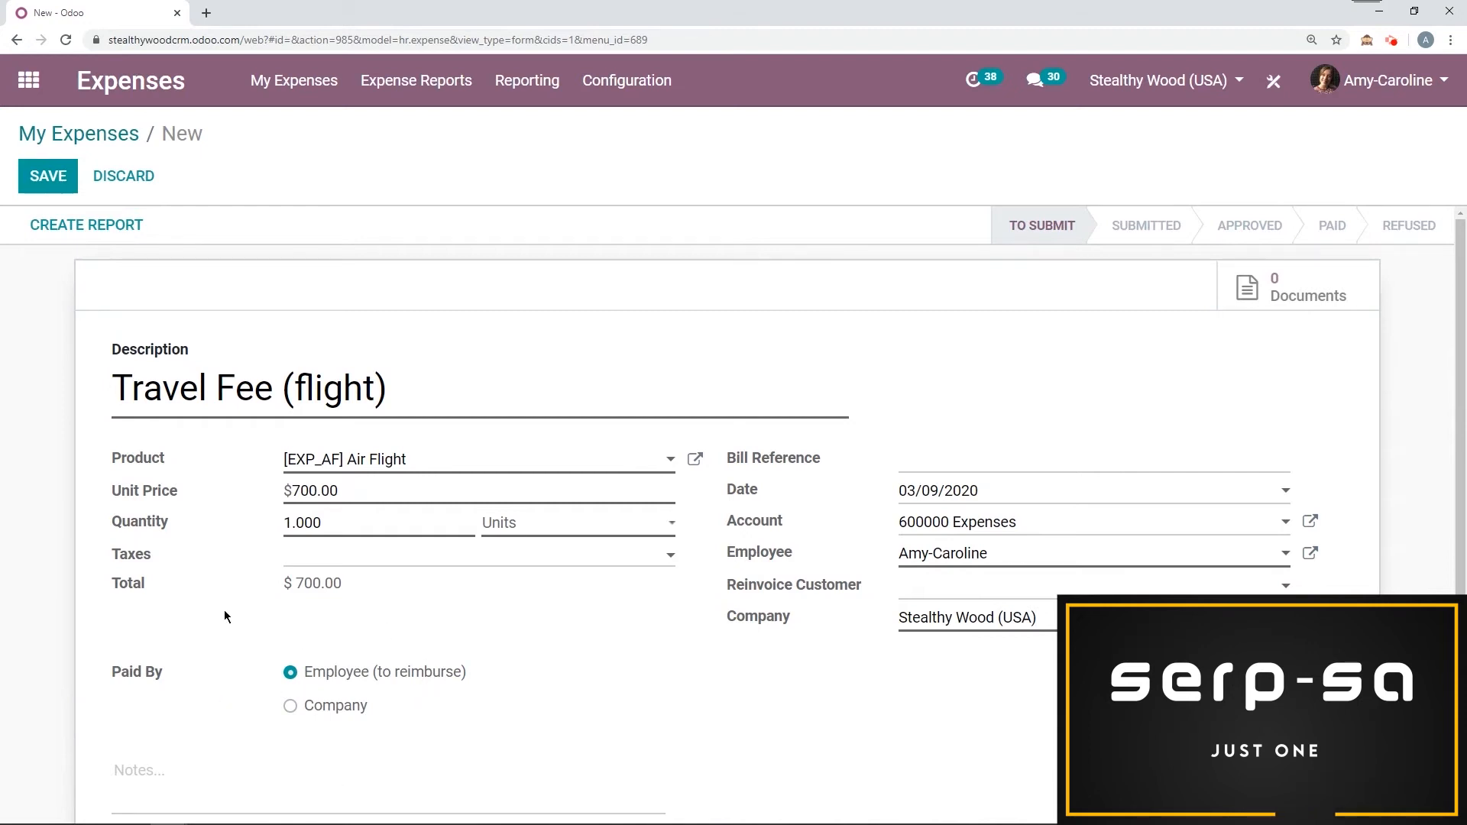
{"action": "left_click", "coordinate": [49, 191]}
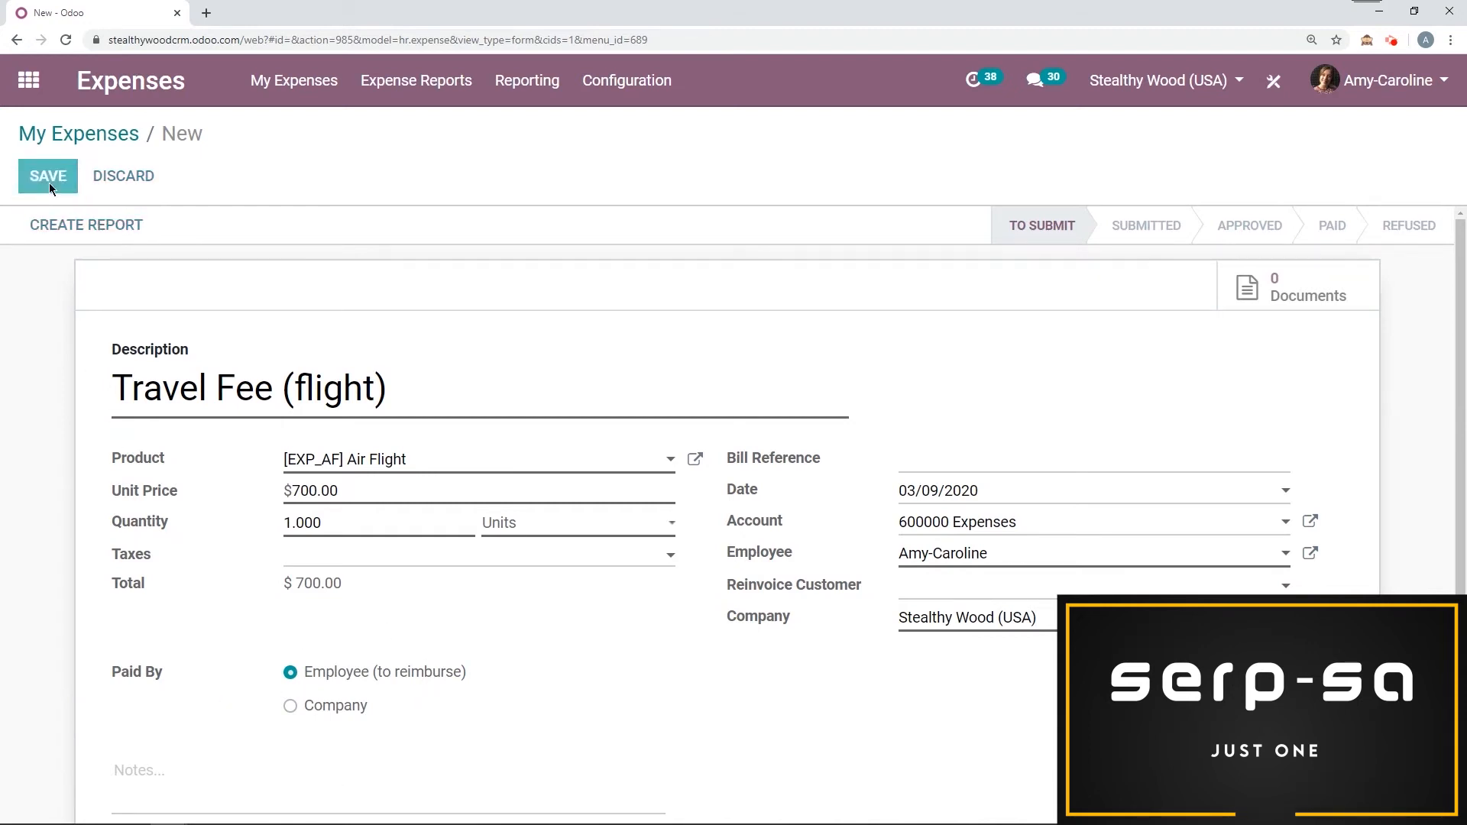
Step: Create another expense described as "Lunch in New York" with the product [EXP_GEN] Expenses
{"action": "left_click", "coordinate": [144, 181]}
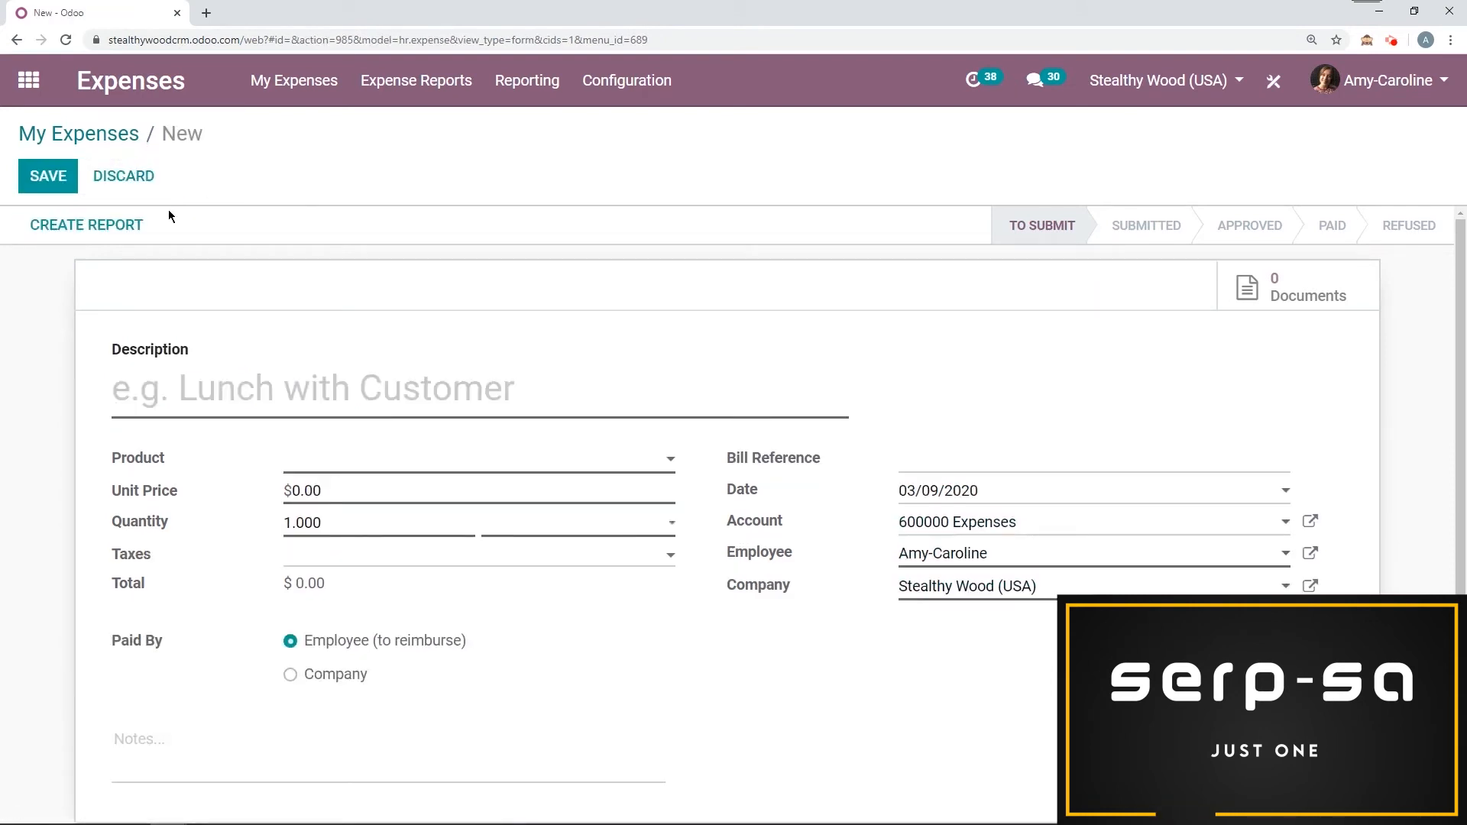
{"action": "type", "text": "Lunch in "}
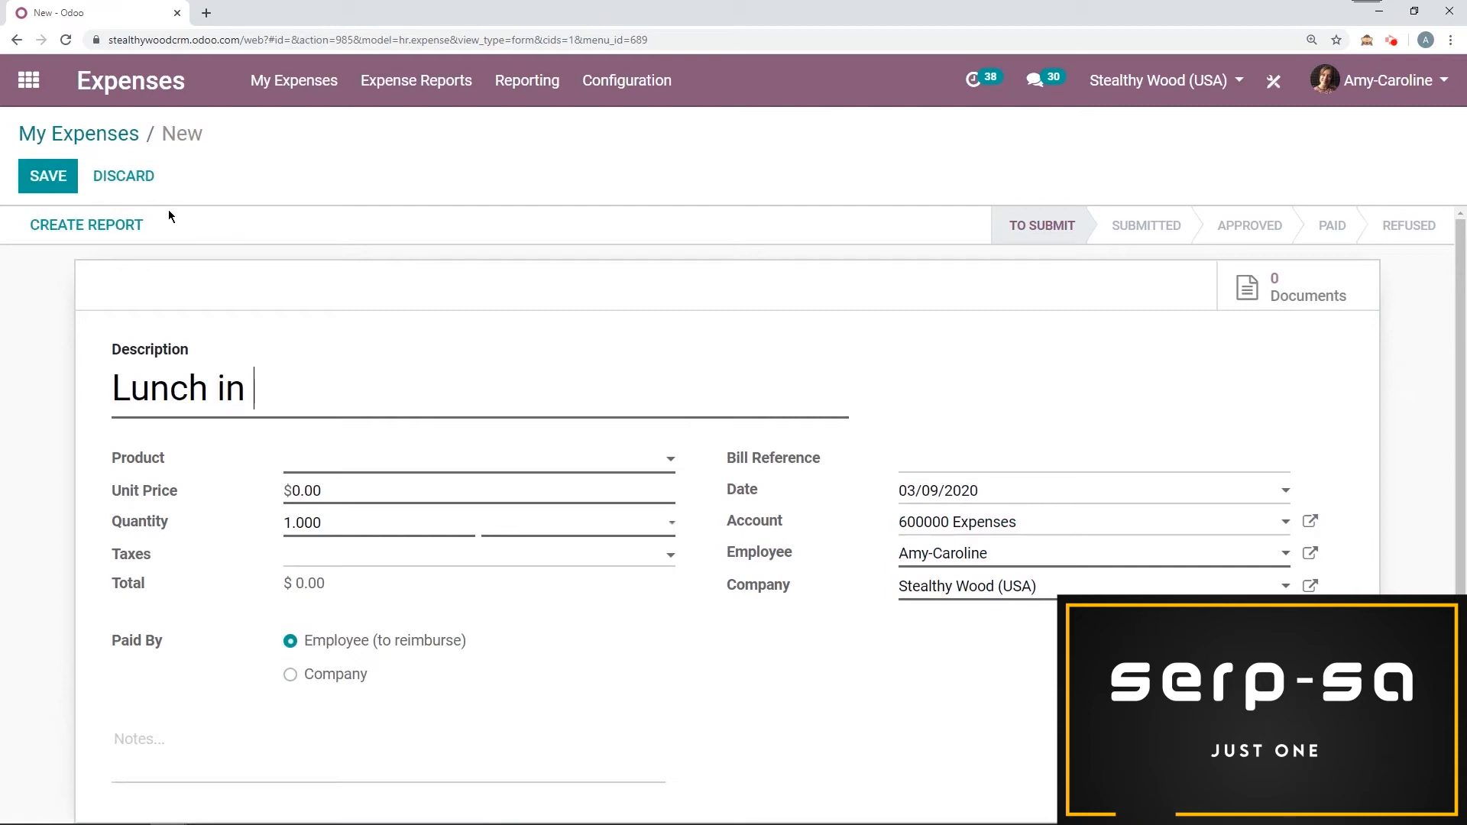
{"action": "type", "text": "New York"}
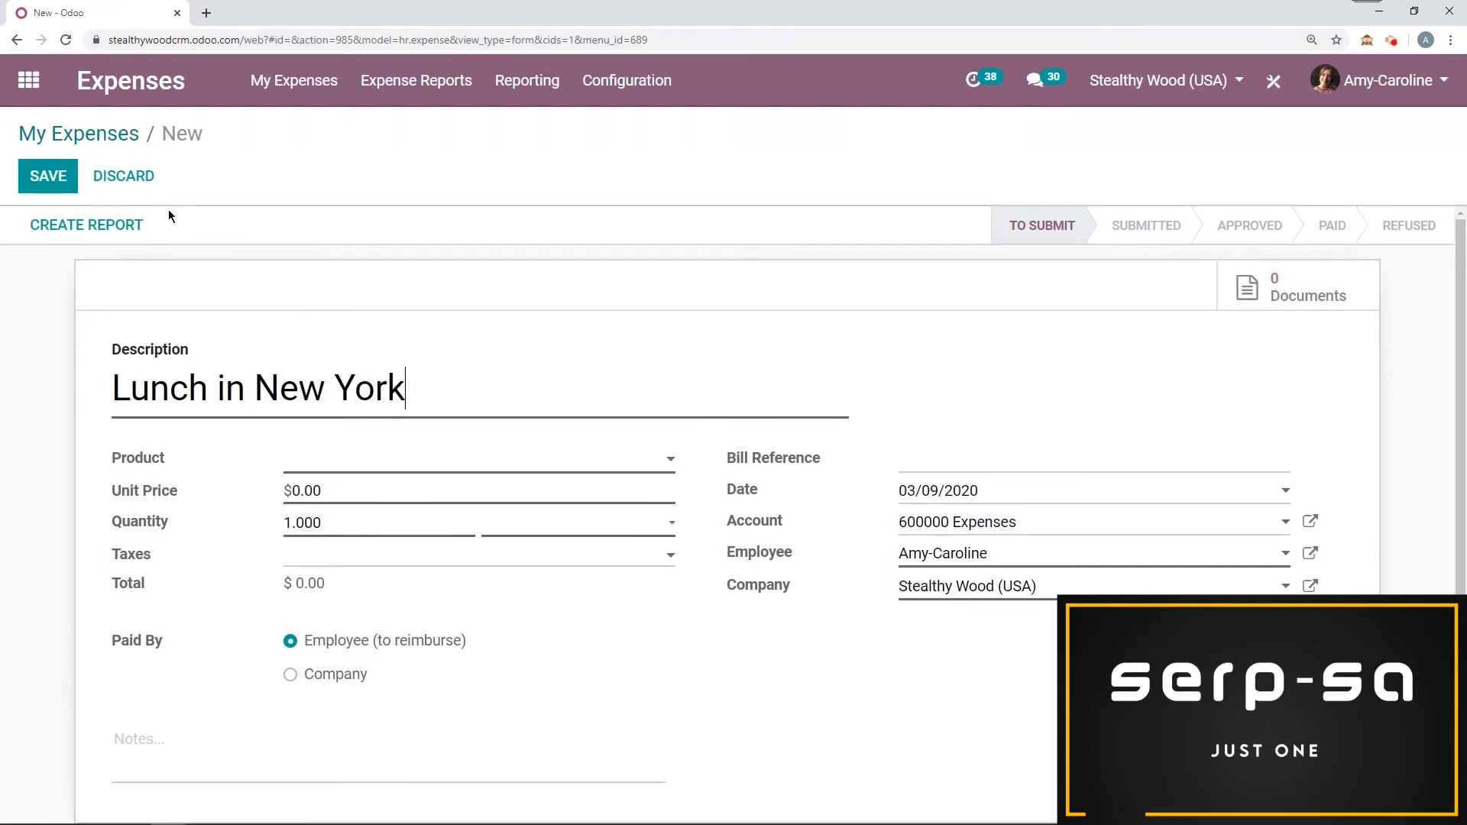
{"action": "left_click", "coordinate": [499, 468]}
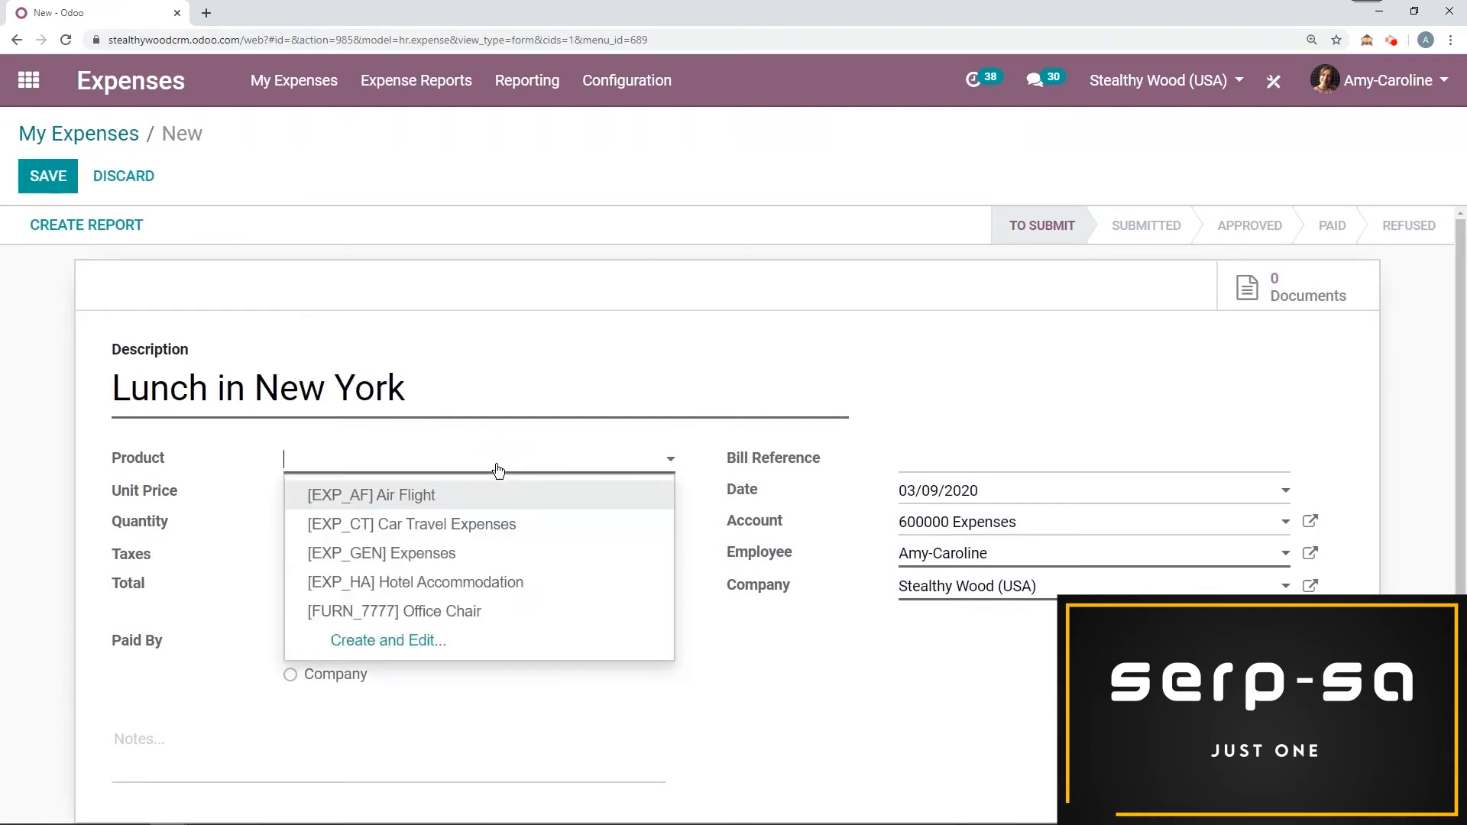
{"action": "left_click", "coordinate": [496, 554]}
Step: Set the lunch expense's unit price to $95 and save the expense
{"action": "left_click", "coordinate": [369, 493]}
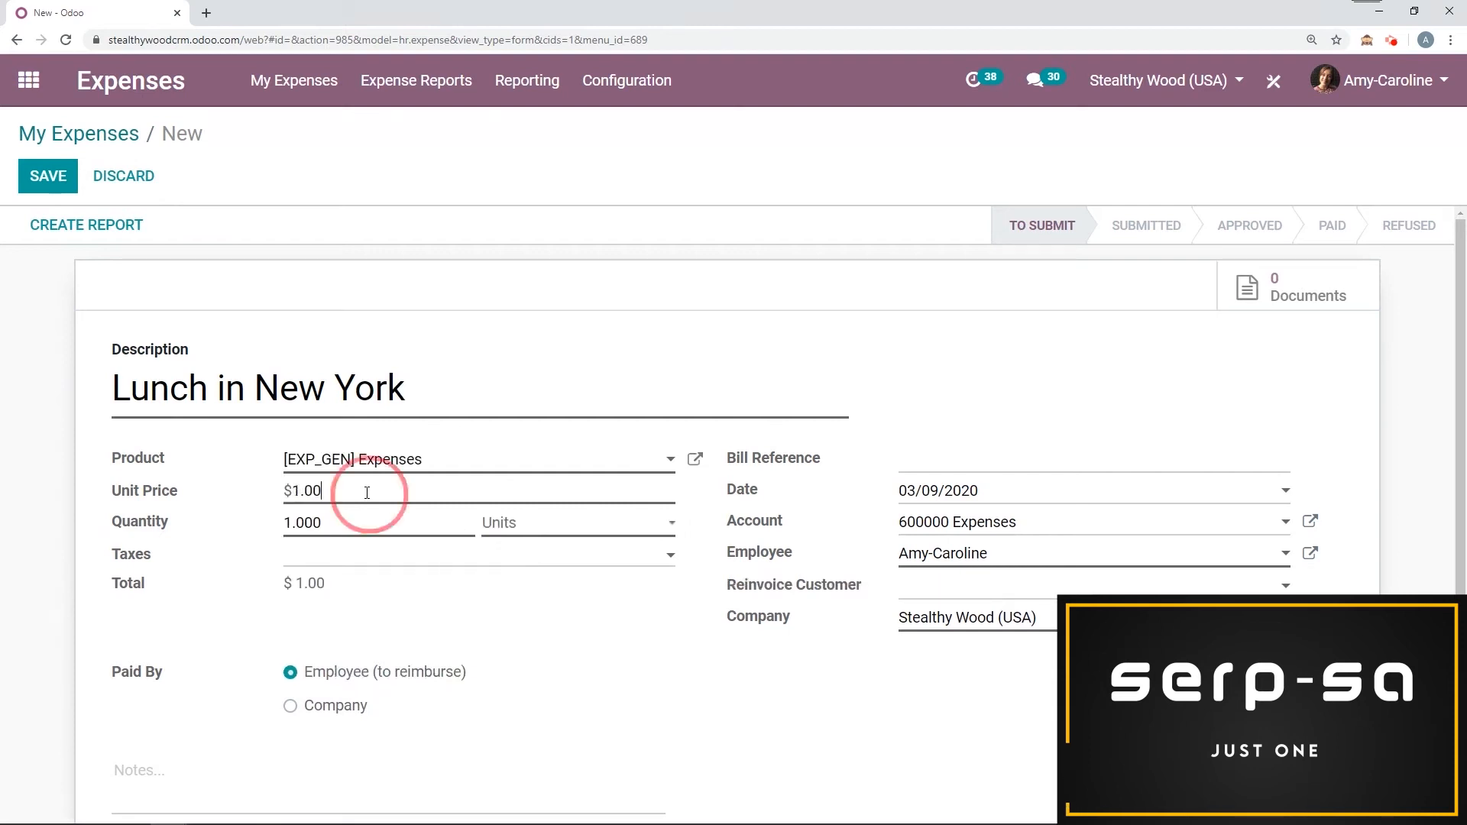
{"action": "key", "text": "BackSpace"}
{"action": "key", "text": "BackSpace"}
{"action": "key", "text": "BackSpace"}
{"action": "key", "text": "BackSpace"}
{"action": "type", "text": "95"}
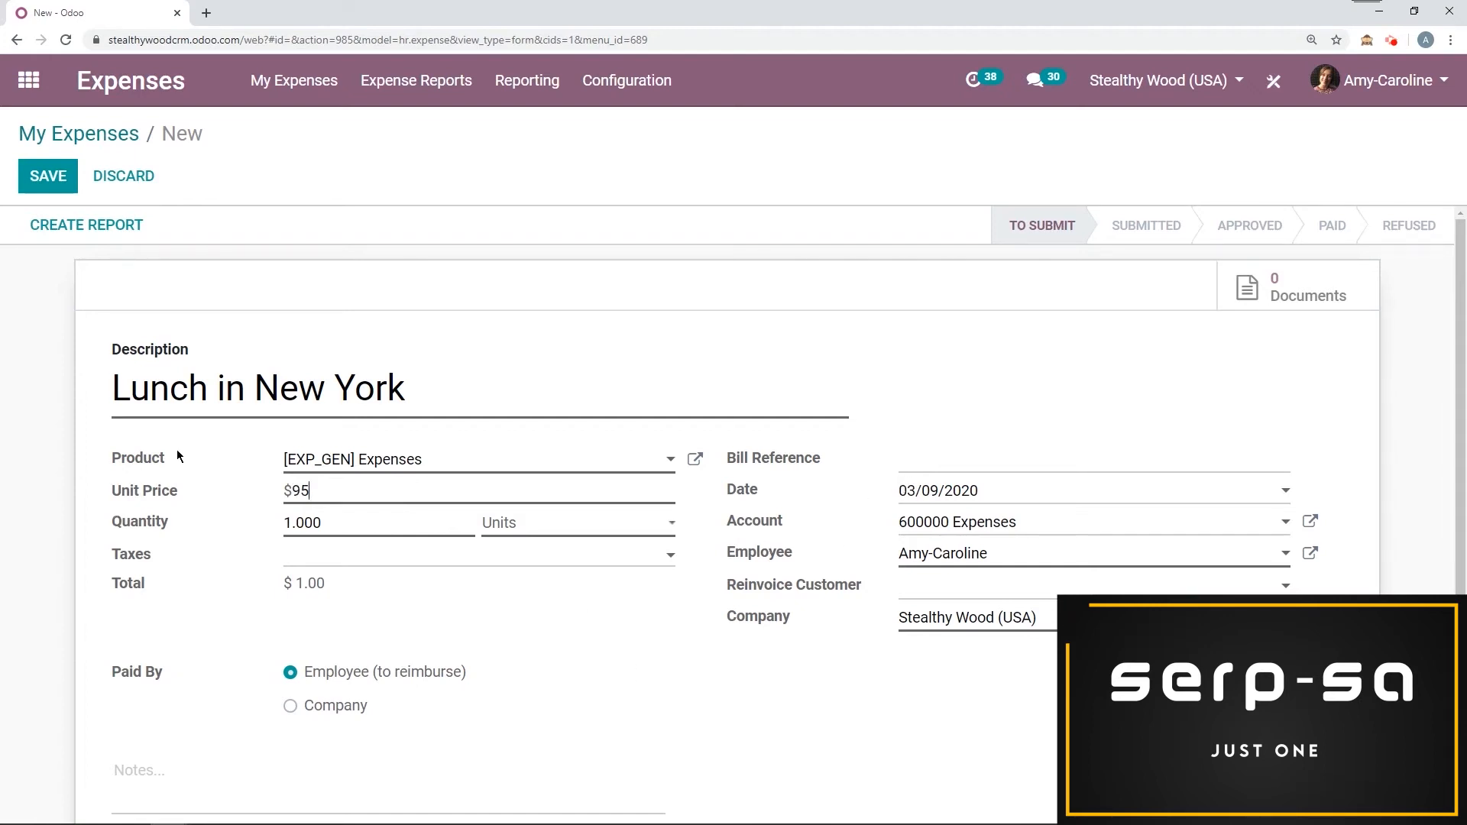
{"action": "left_click", "coordinate": [47, 176]}
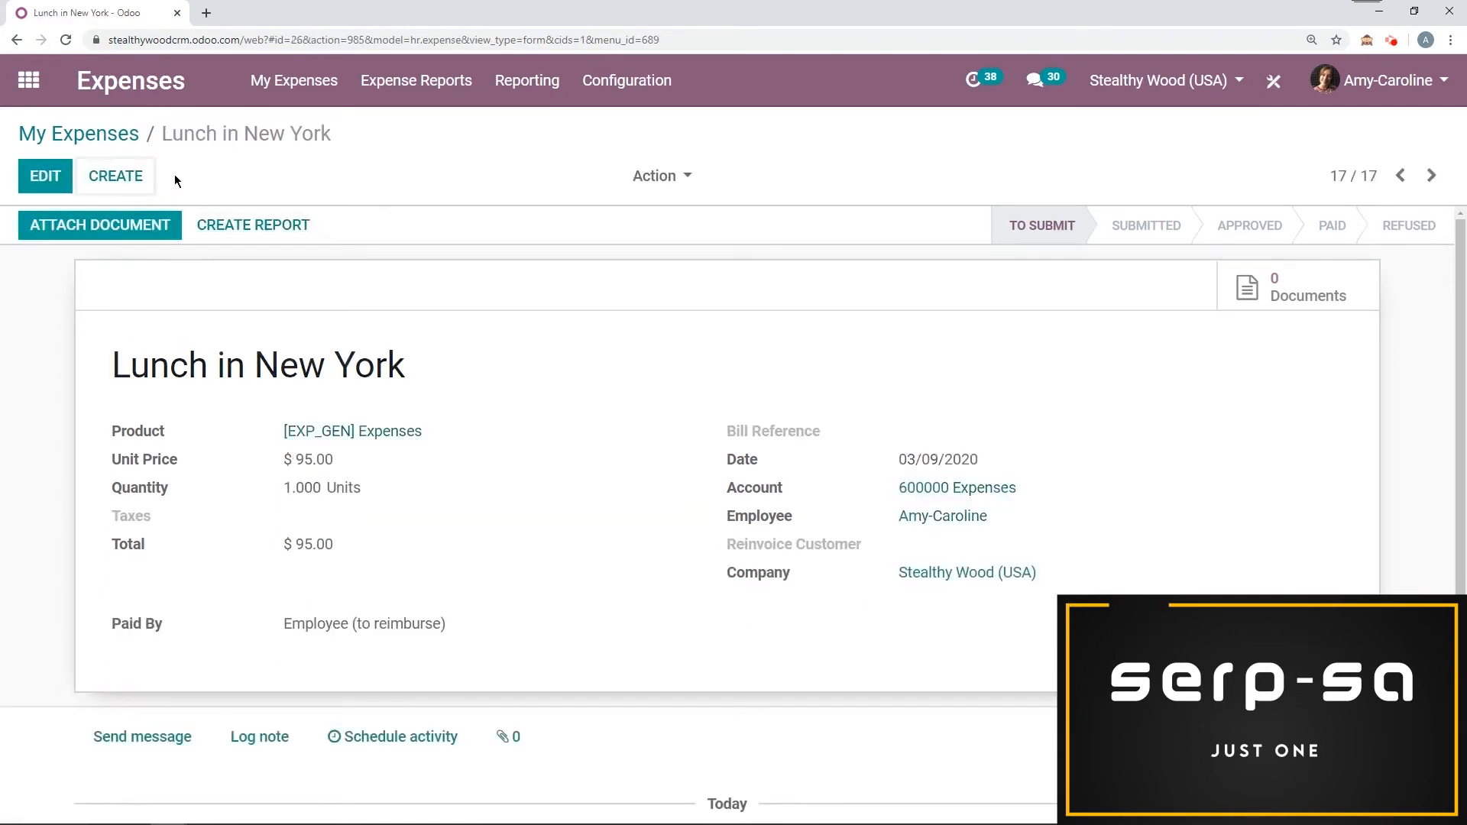
Step: Create a third expense described as "Uber NY" with the product [EXP_GEN] Expenses
{"action": "left_click", "coordinate": [174, 176]}
{"action": "type", "text": "Uber"}
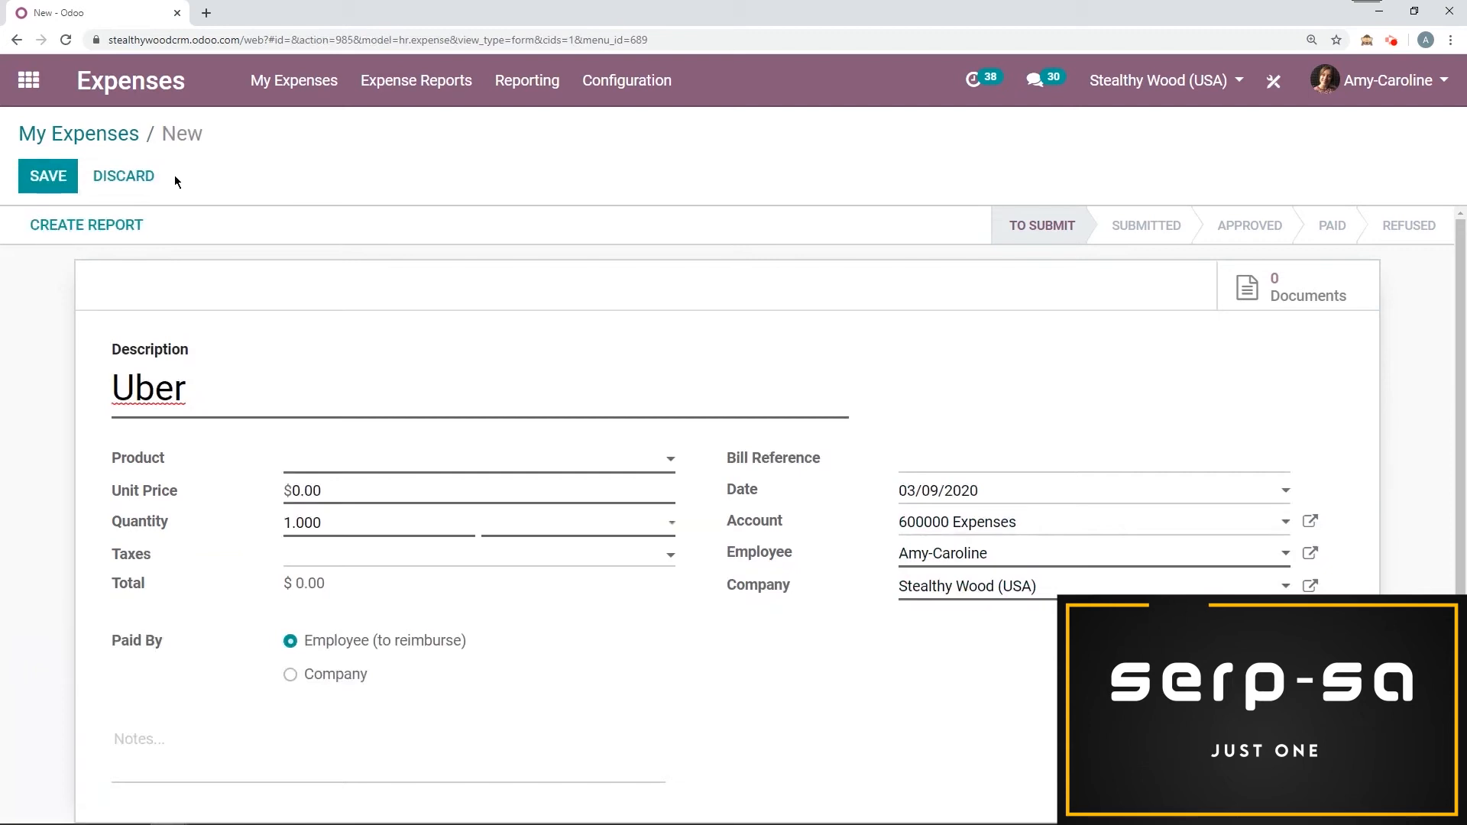
{"action": "type", "text": " NY"}
{"action": "left_click", "coordinate": [346, 460]}
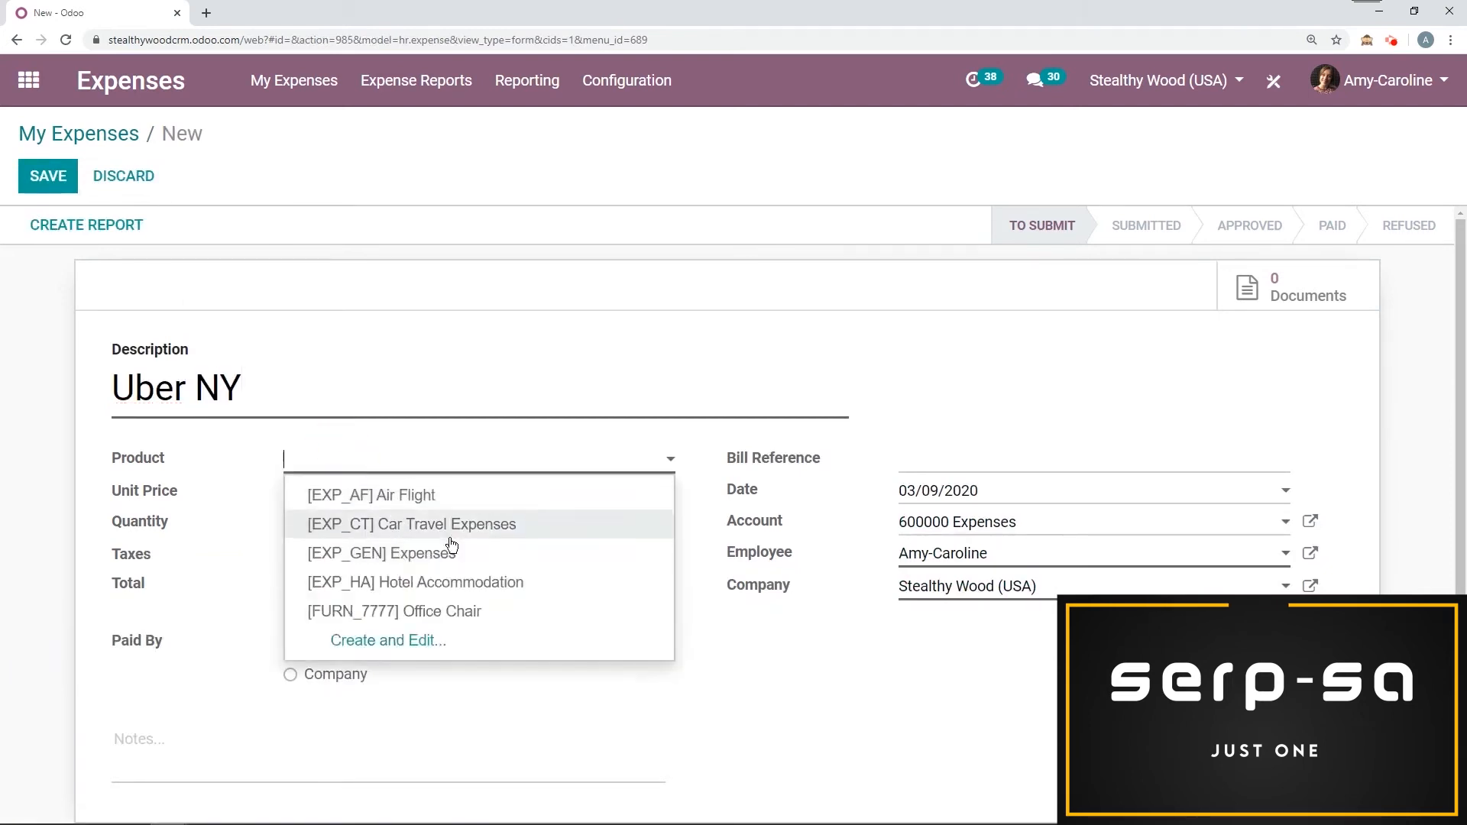
{"action": "left_click", "coordinate": [474, 562]}
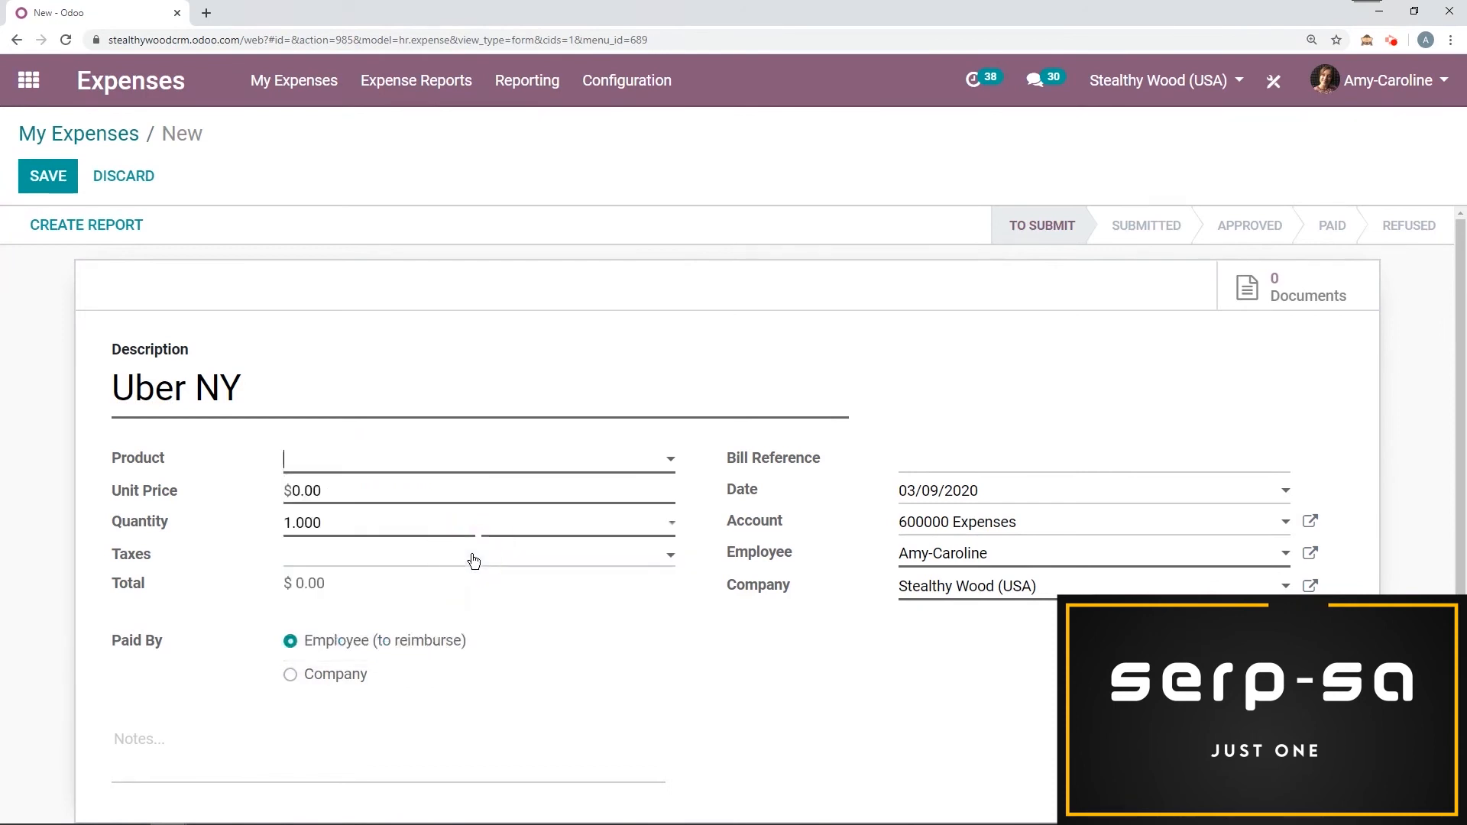
Step: Set the Uber NY expense's unit price to $30 and save the expense
{"action": "key", "text": "BackSpace"}
{"action": "key", "text": "BackSpace"}
{"action": "key", "text": "BackSpace"}
{"action": "key", "text": "BackSpace"}
{"action": "type", "text": "30"}
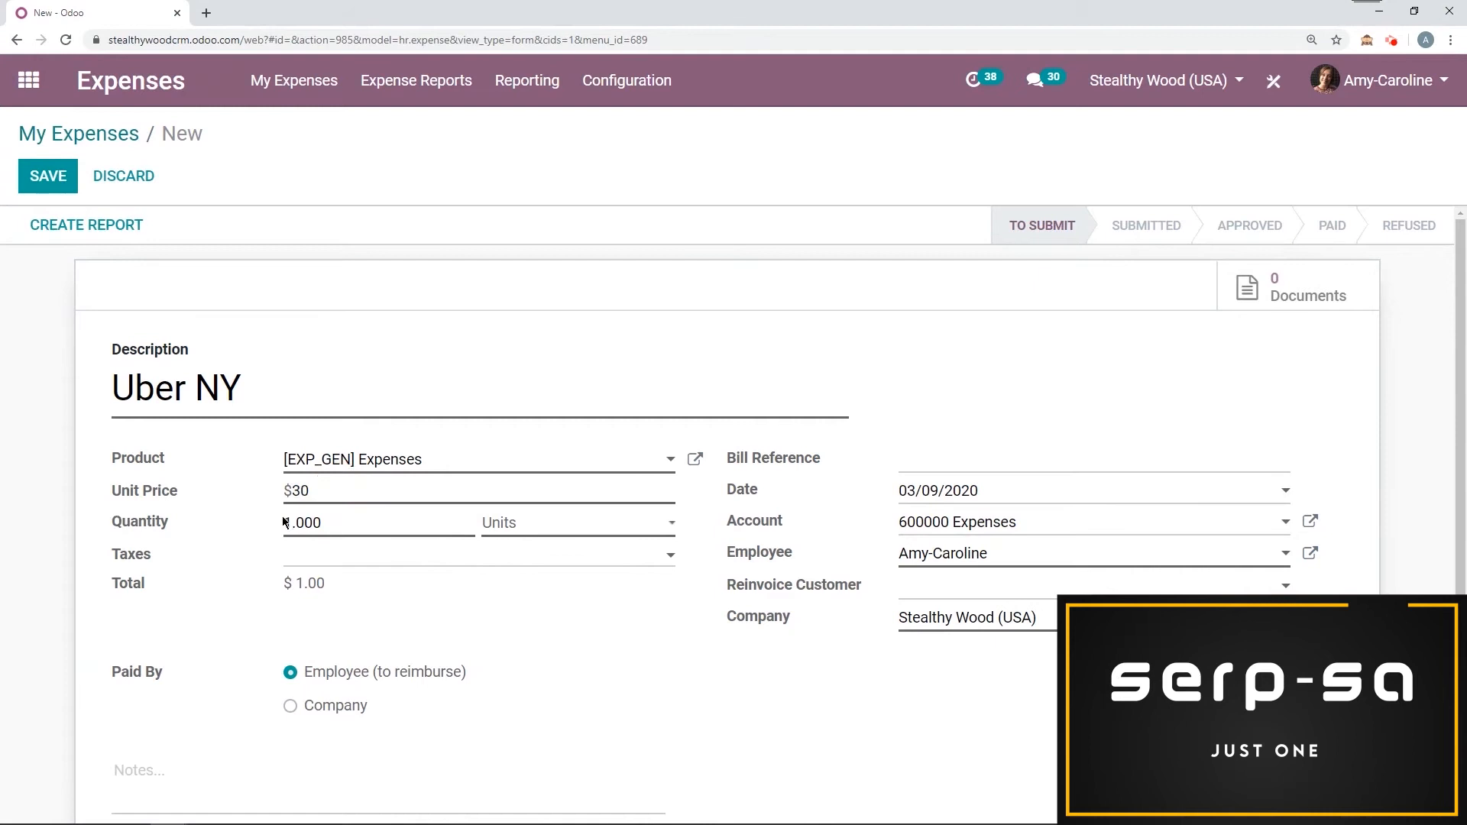
{"action": "left_click", "coordinate": [52, 177]}
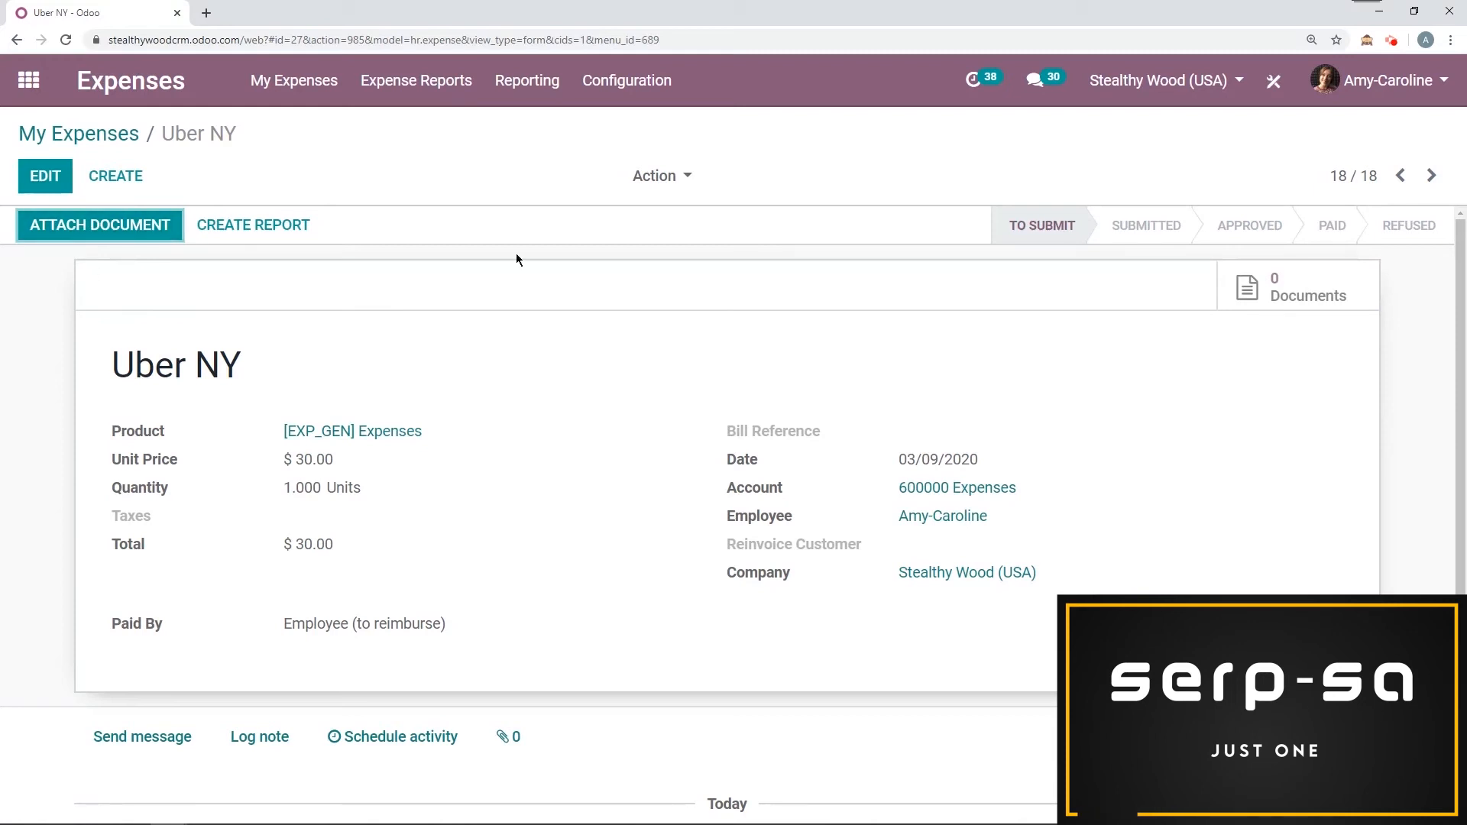
Step: Create an expense report from the Uber NY expense and set its summary to "NY trip 2020"
{"action": "left_click", "coordinate": [260, 229]}
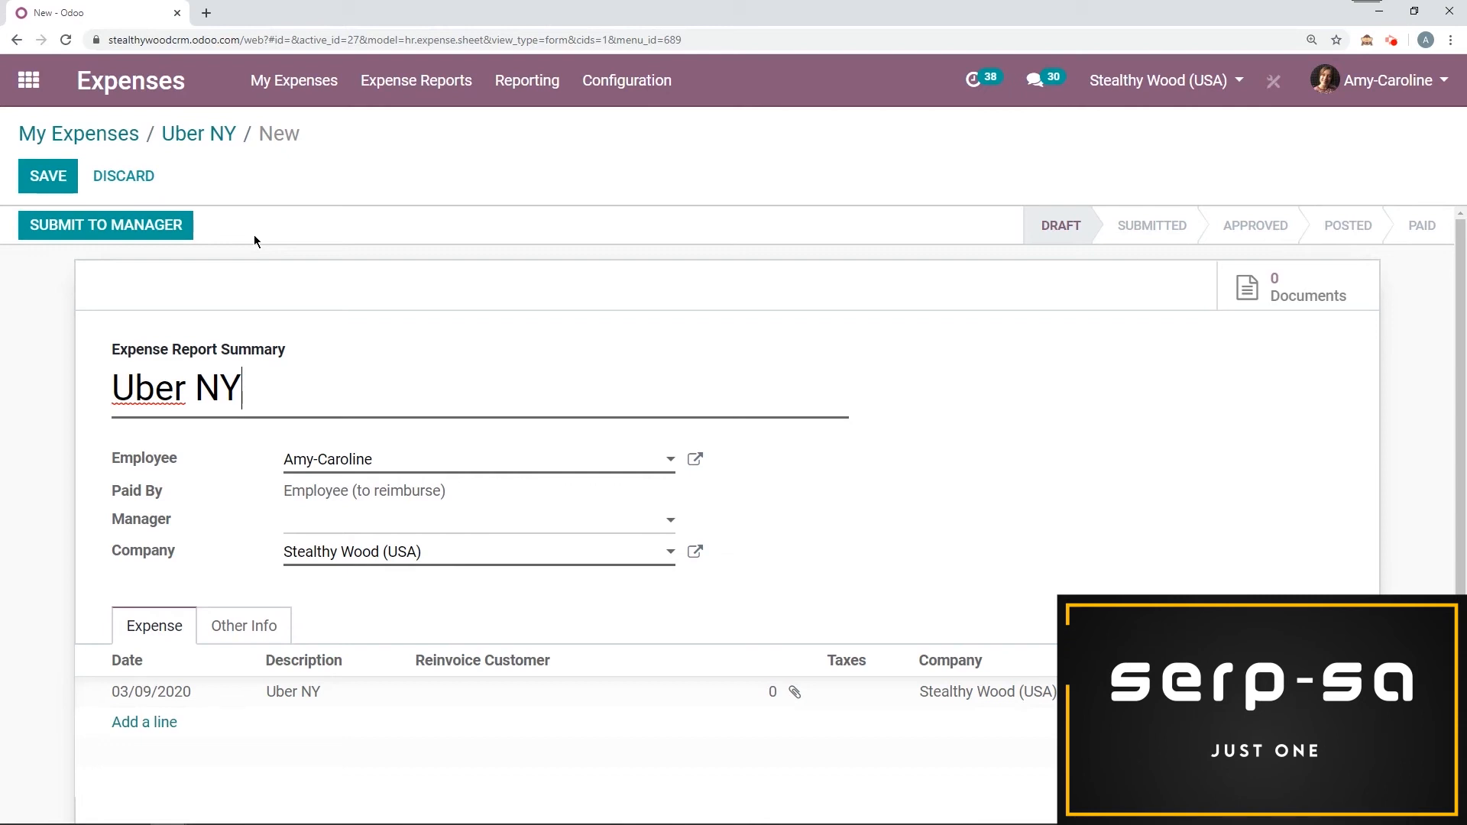
{"action": "key", "text": "BackSpace"}
{"action": "key", "text": "BackSpace"}
{"action": "key", "text": "BackSpace"}
{"action": "key", "text": "BackSpace"}
{"action": "key", "text": "BackSpace"}
{"action": "key", "text": "BackSpace"}
{"action": "key", "text": "BackSpace"}
{"action": "type", "text": "NY trip "}
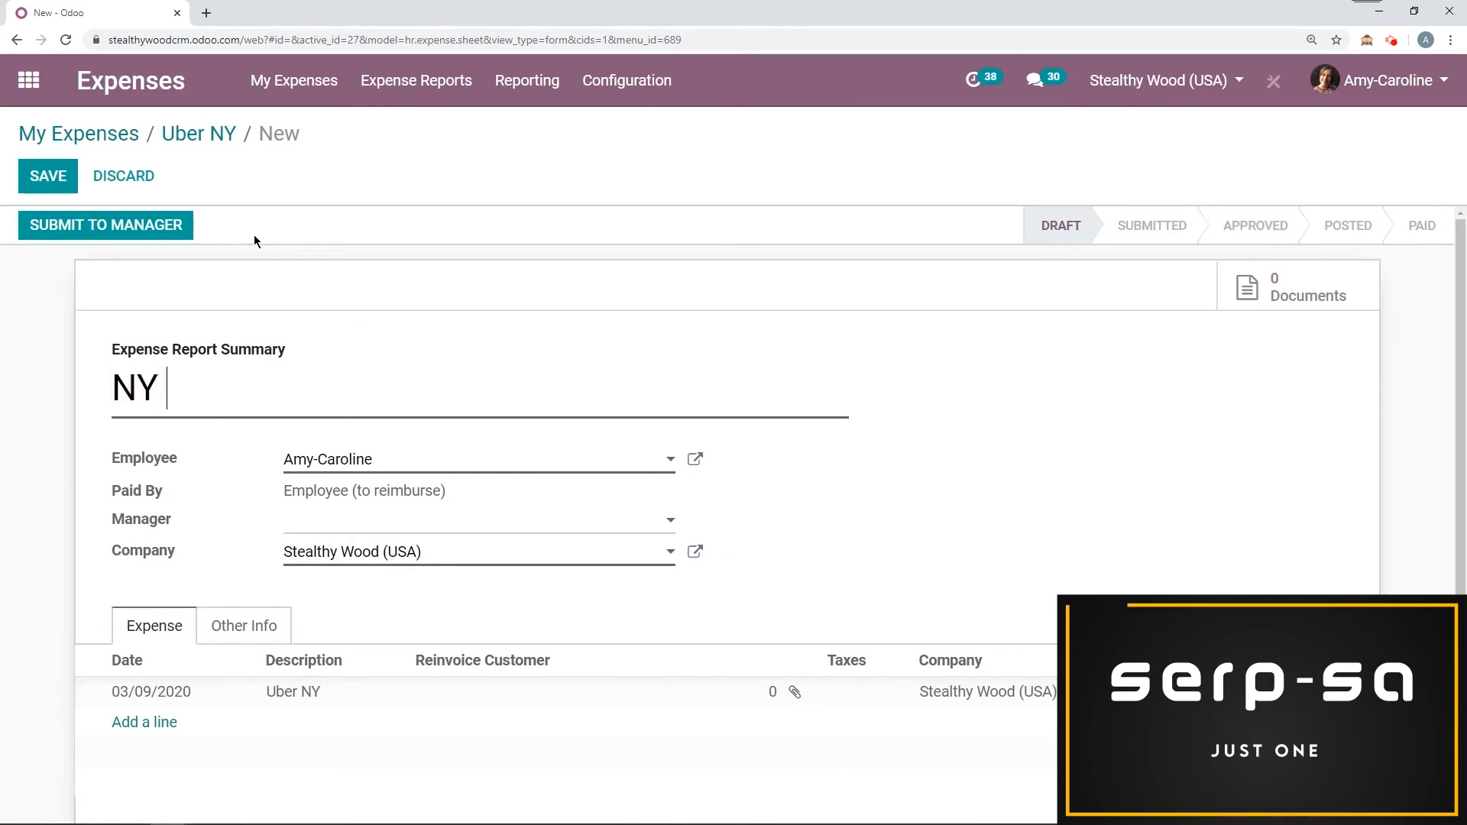
{"action": "type", "text": "2020"}
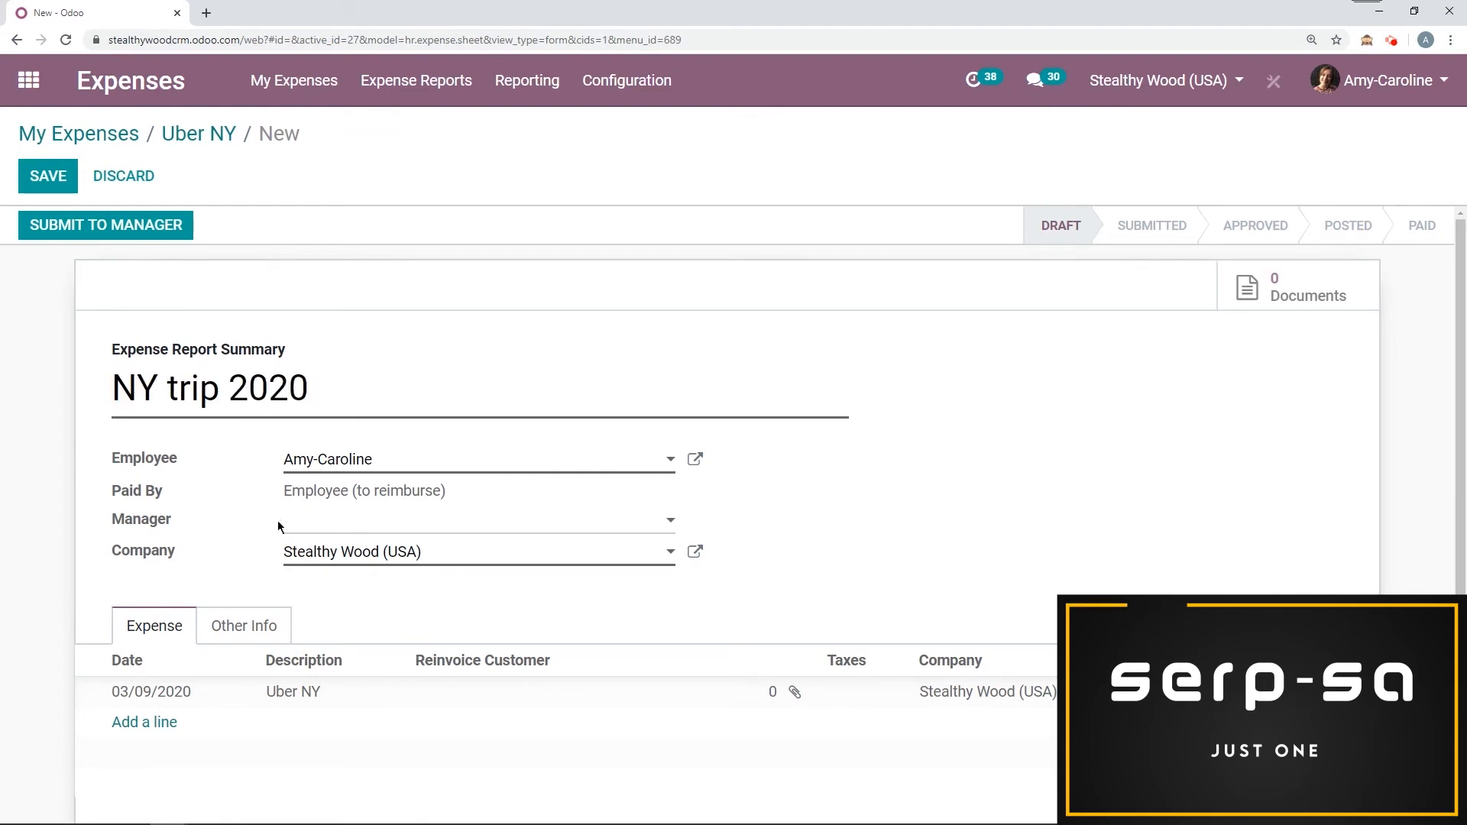
Step: Add the existing expenses "Lunch in New York" and "Travel Fee (flight)" as lines of the NY trip 2020 report
{"action": "left_click", "coordinate": [151, 721]}
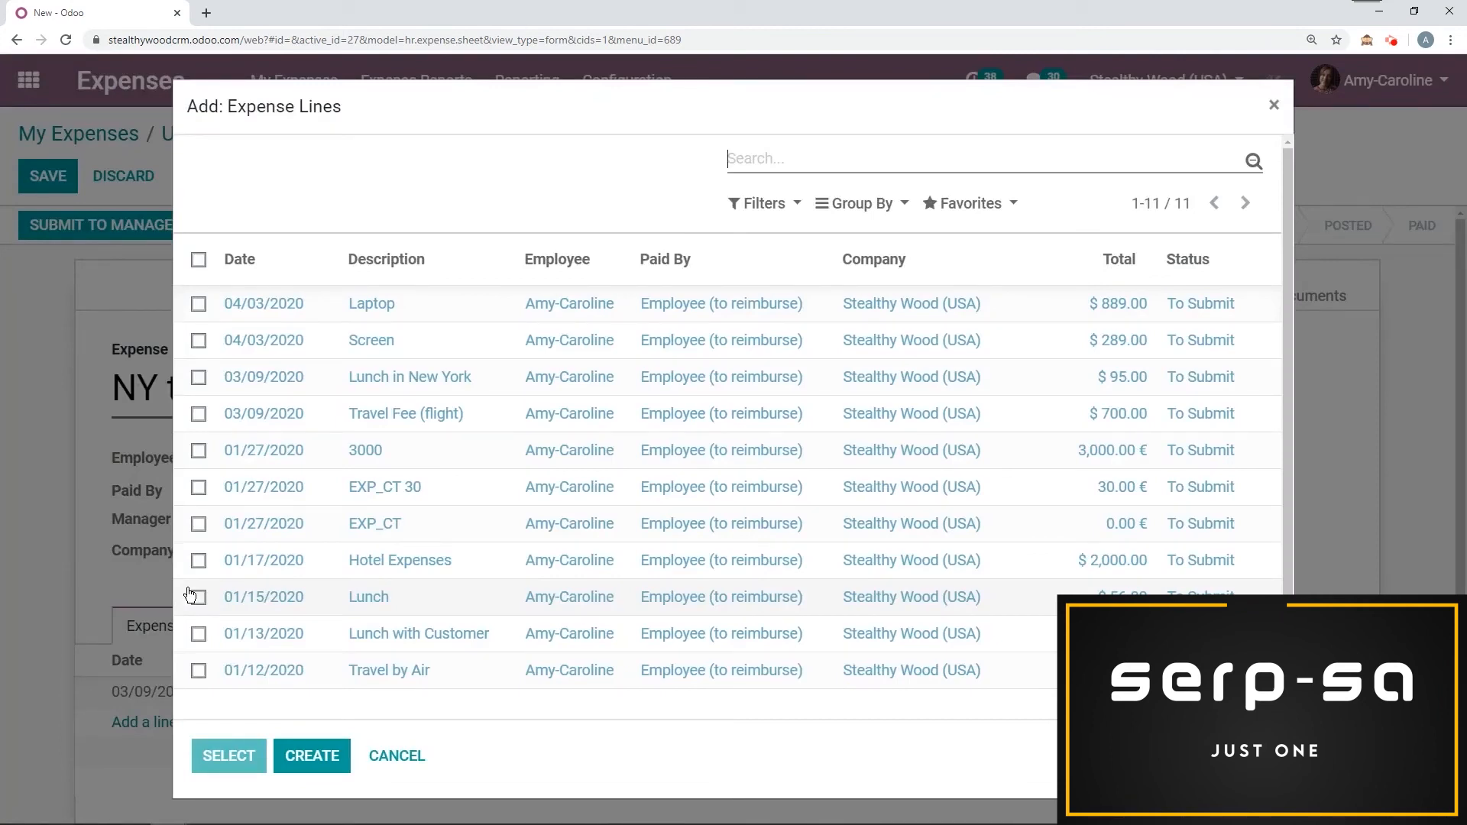
{"action": "left_click", "coordinate": [200, 414]}
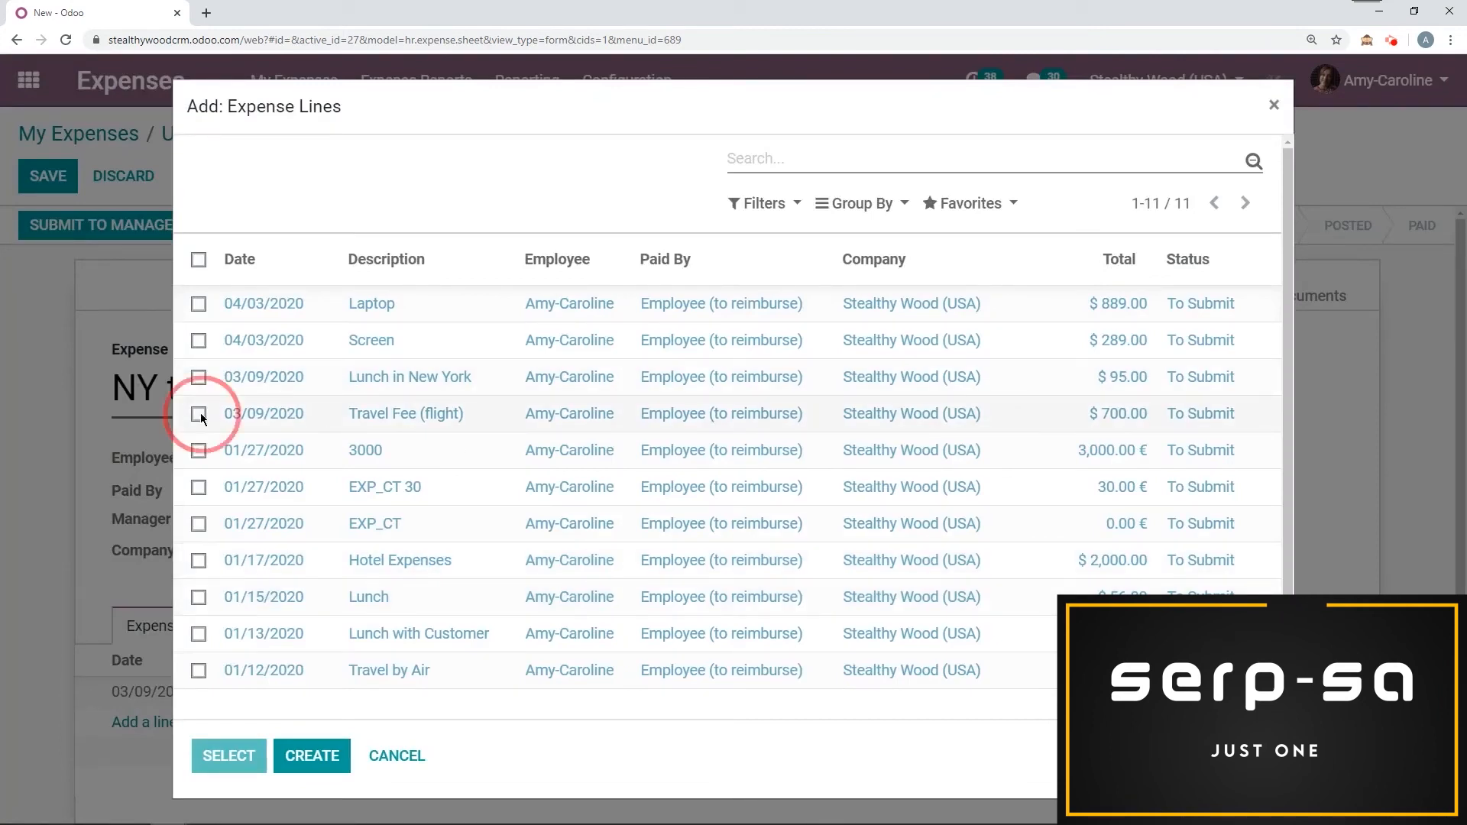
{"action": "left_click", "coordinate": [198, 377]}
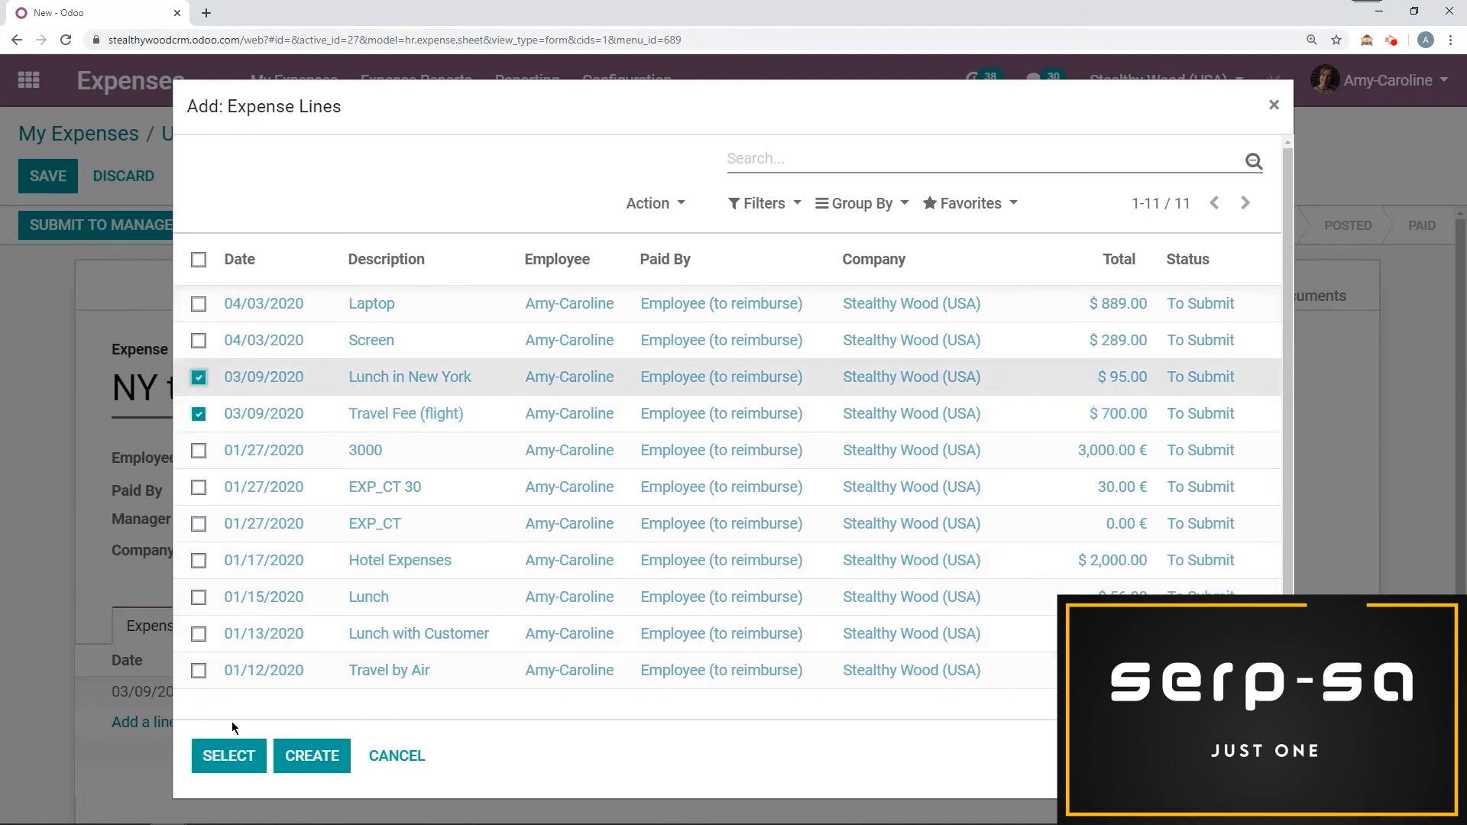
{"action": "left_click", "coordinate": [218, 755]}
{"action": "scroll", "coordinate": [534, 535], "scroll_direction": "down", "scroll_amount": 1}
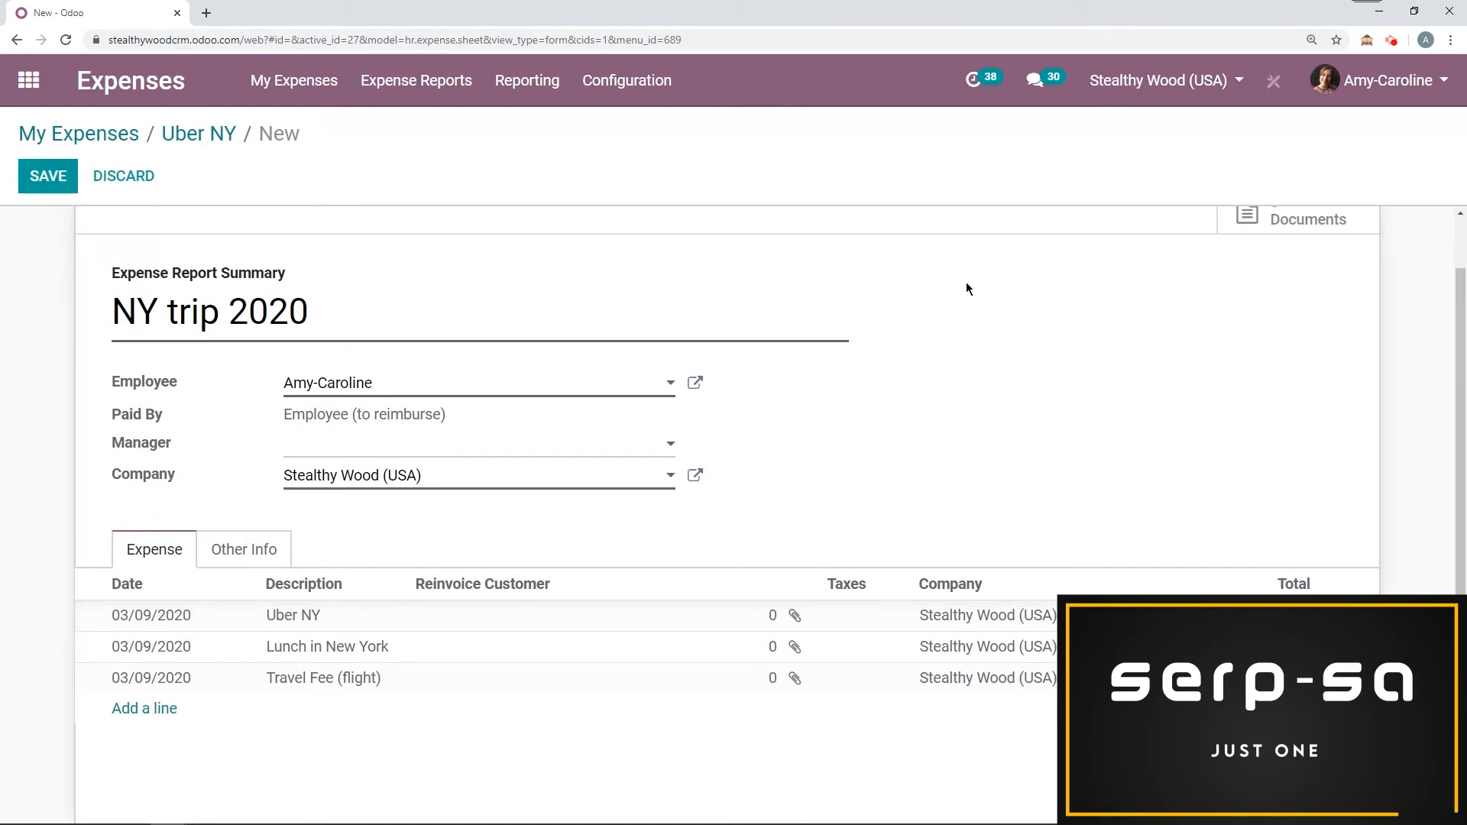
{"action": "scroll", "coordinate": [305, 379], "scroll_direction": "up", "scroll_amount": 1}
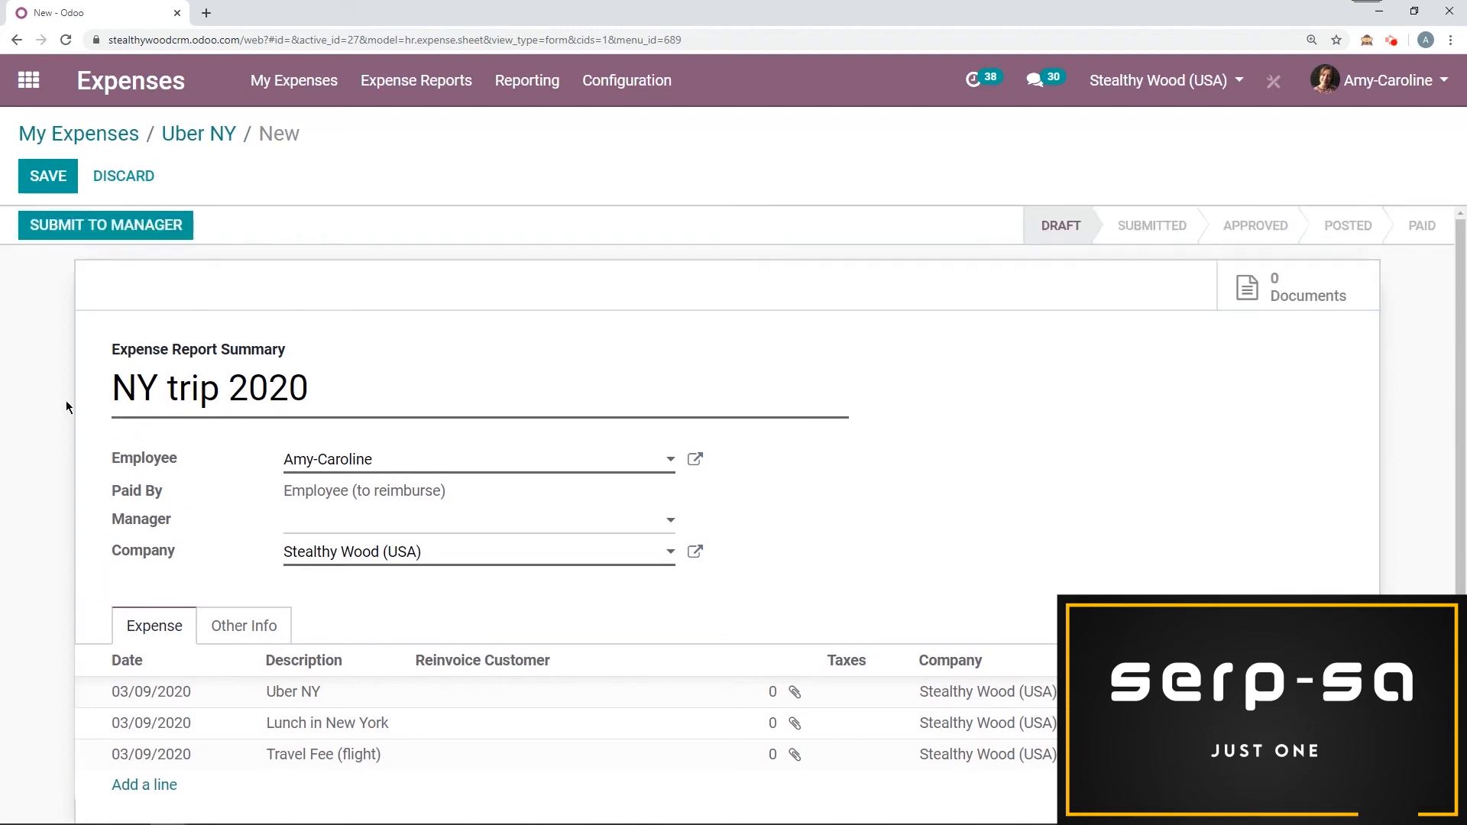
Step: Save the NY trip 2020 expense report and submit it to the manager
{"action": "left_click", "coordinate": [58, 177]}
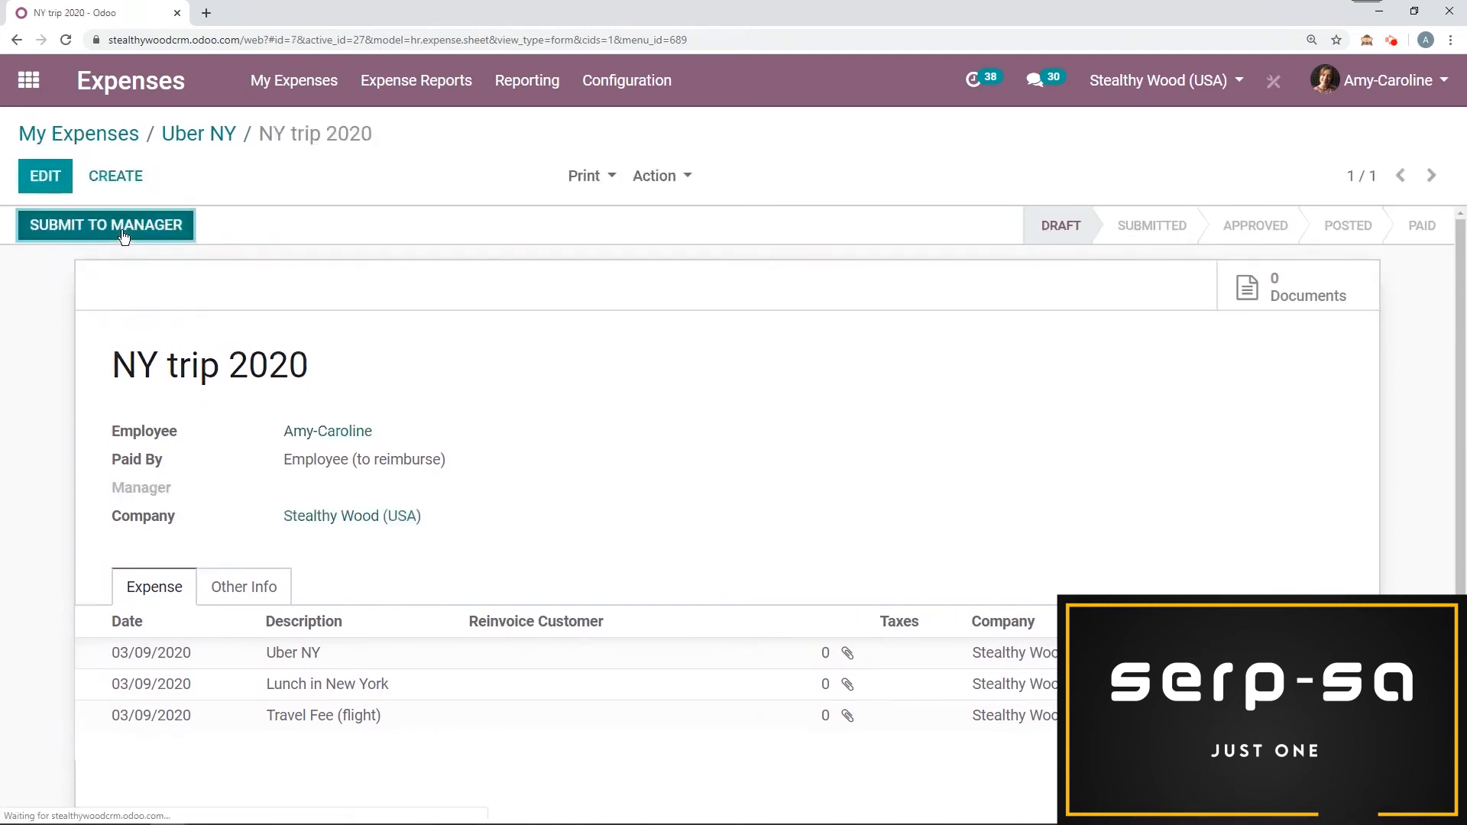
{"action": "scroll", "coordinate": [734, 516], "scroll_direction": "down", "scroll_amount": 1}
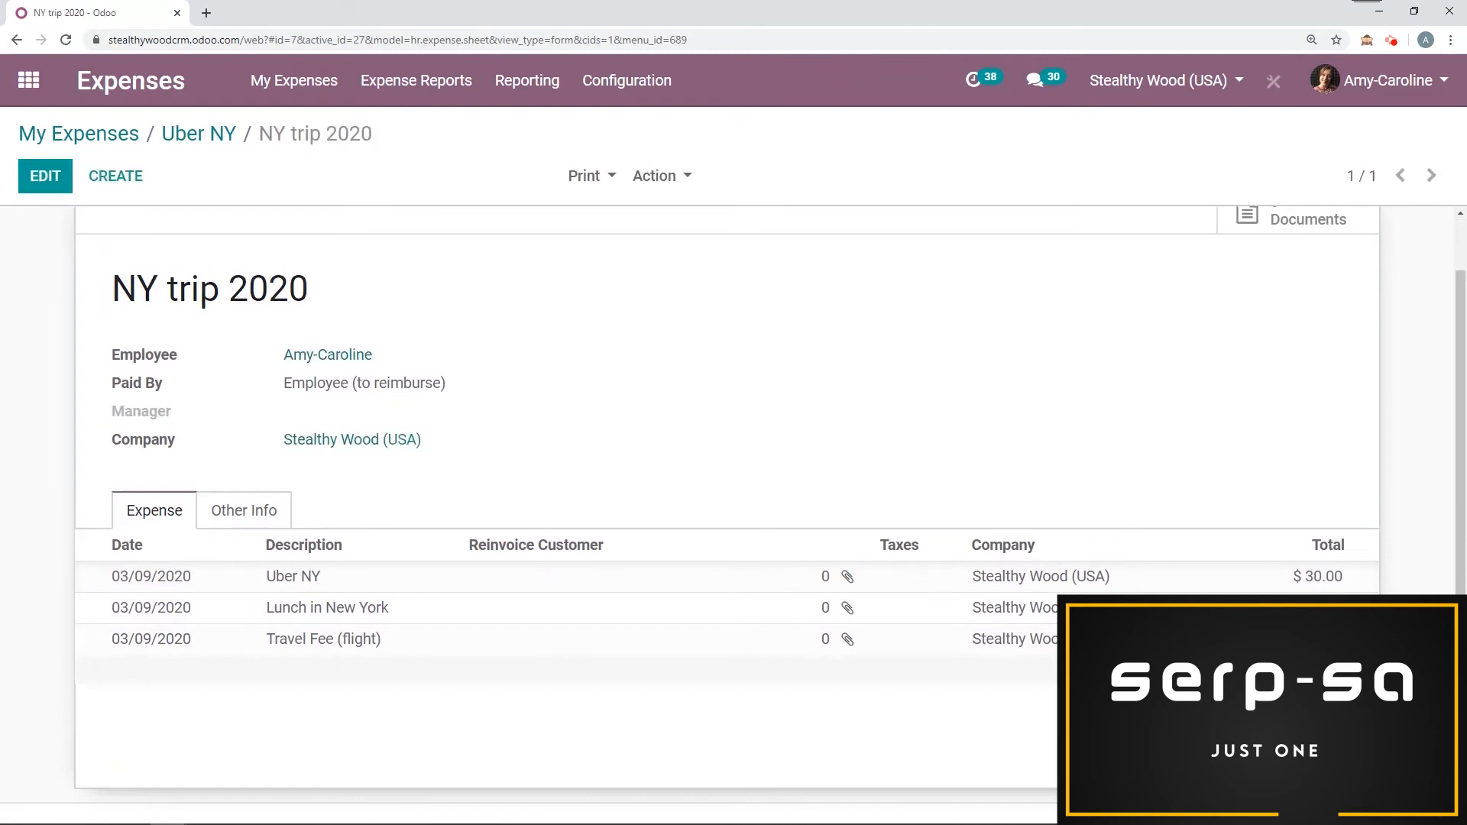
{"action": "scroll", "coordinate": [734, 516], "scroll_direction": "up", "scroll_amount": 1}
{"action": "left_click", "coordinate": [147, 231]}
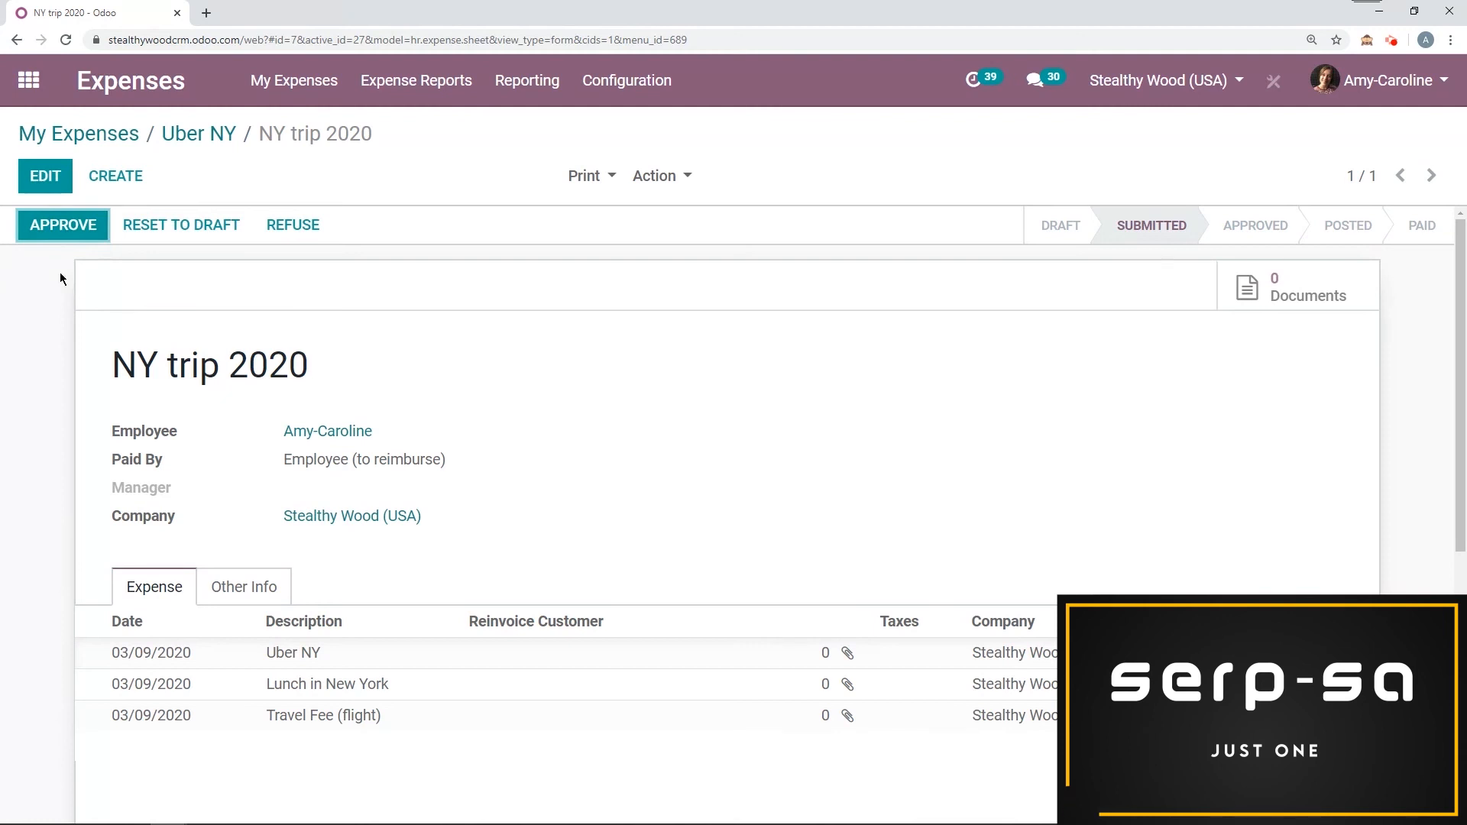
Step: Approve the NY trip 2020 report from the list of expense reports to approve and post its journal entries
{"action": "left_click", "coordinate": [412, 84]}
{"action": "left_click", "coordinate": [386, 131]}
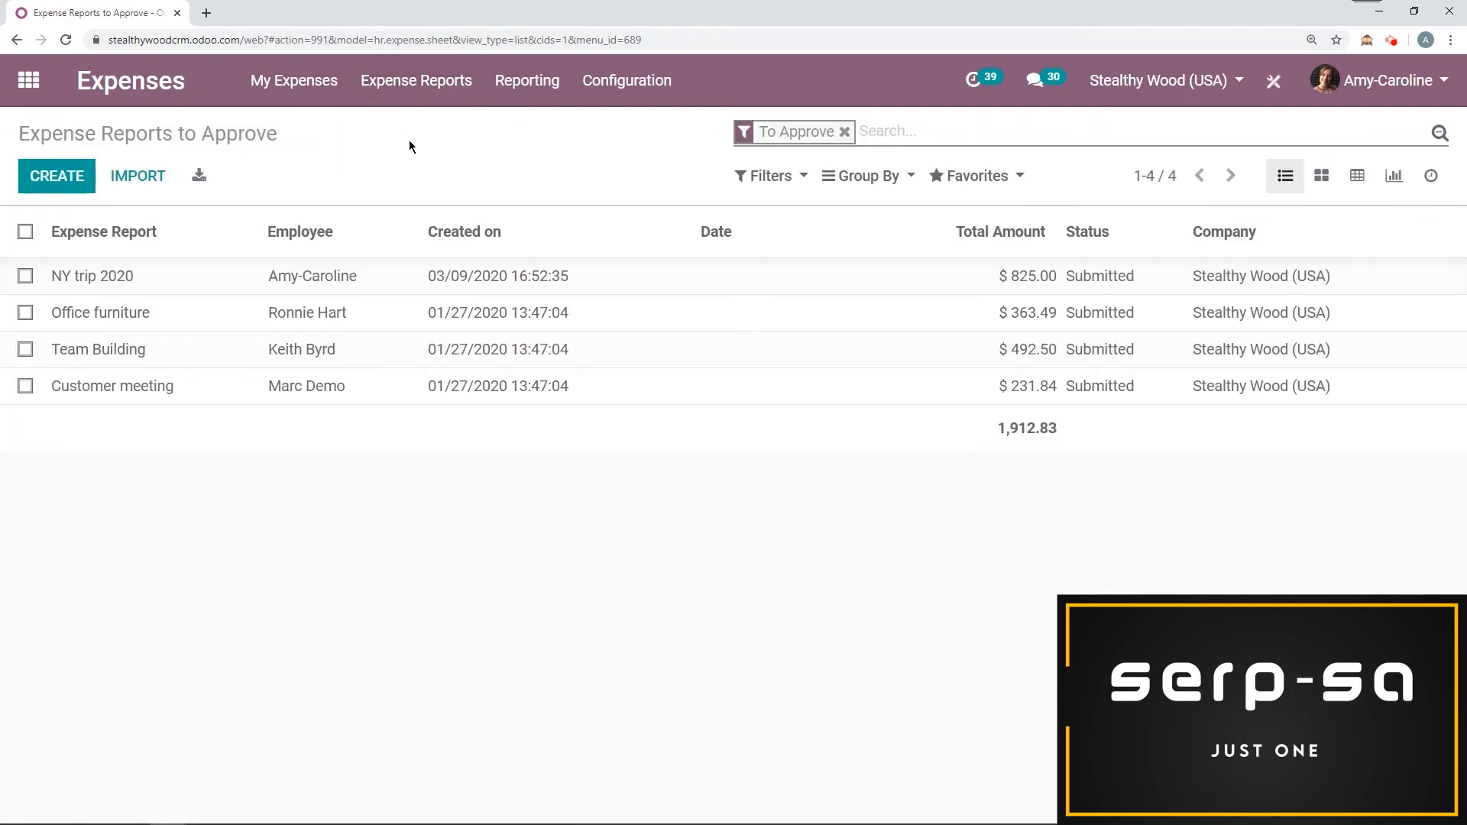
{"action": "left_click", "coordinate": [227, 274]}
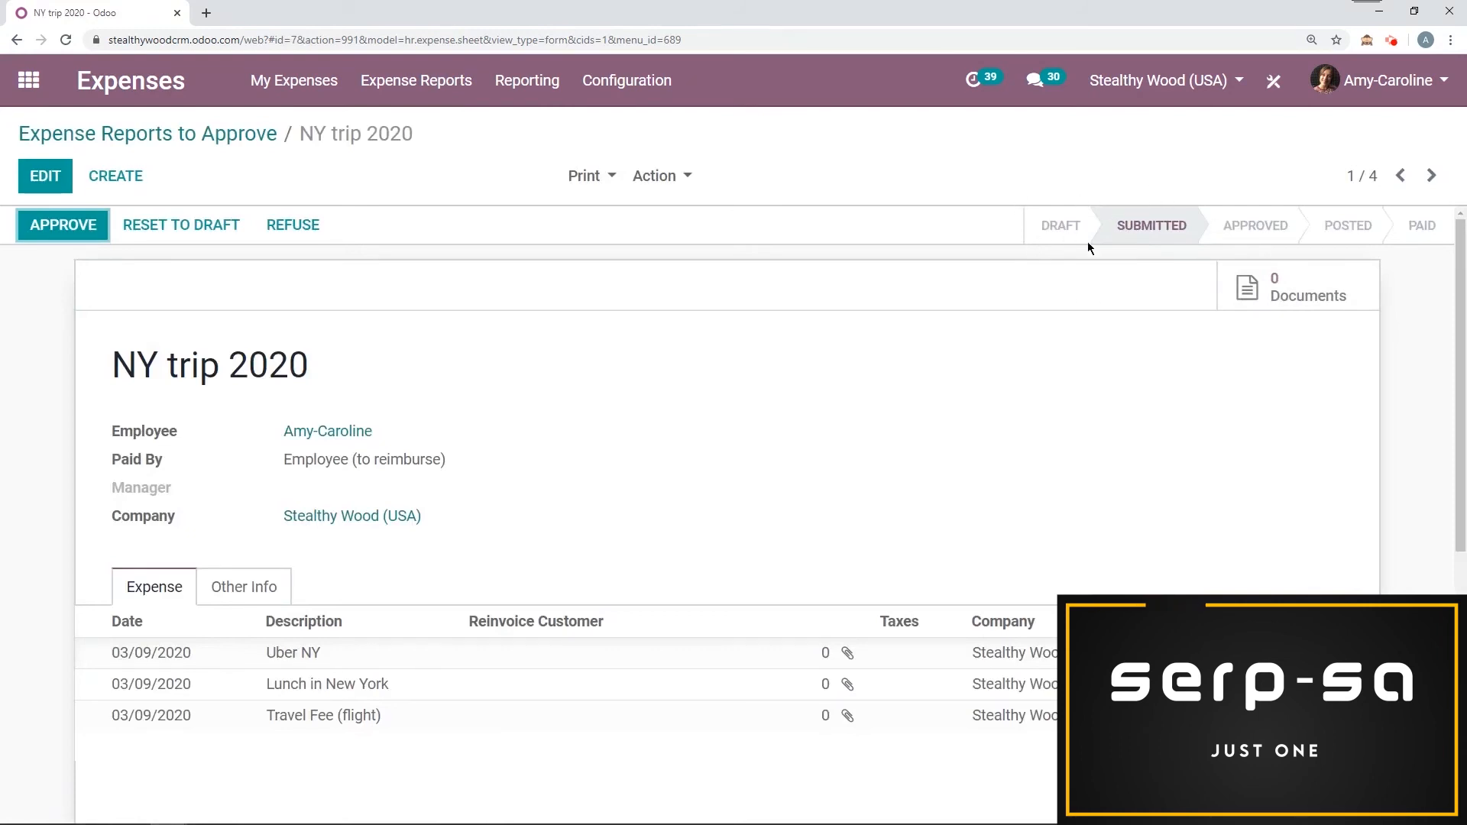
{"action": "left_click", "coordinate": [59, 242]}
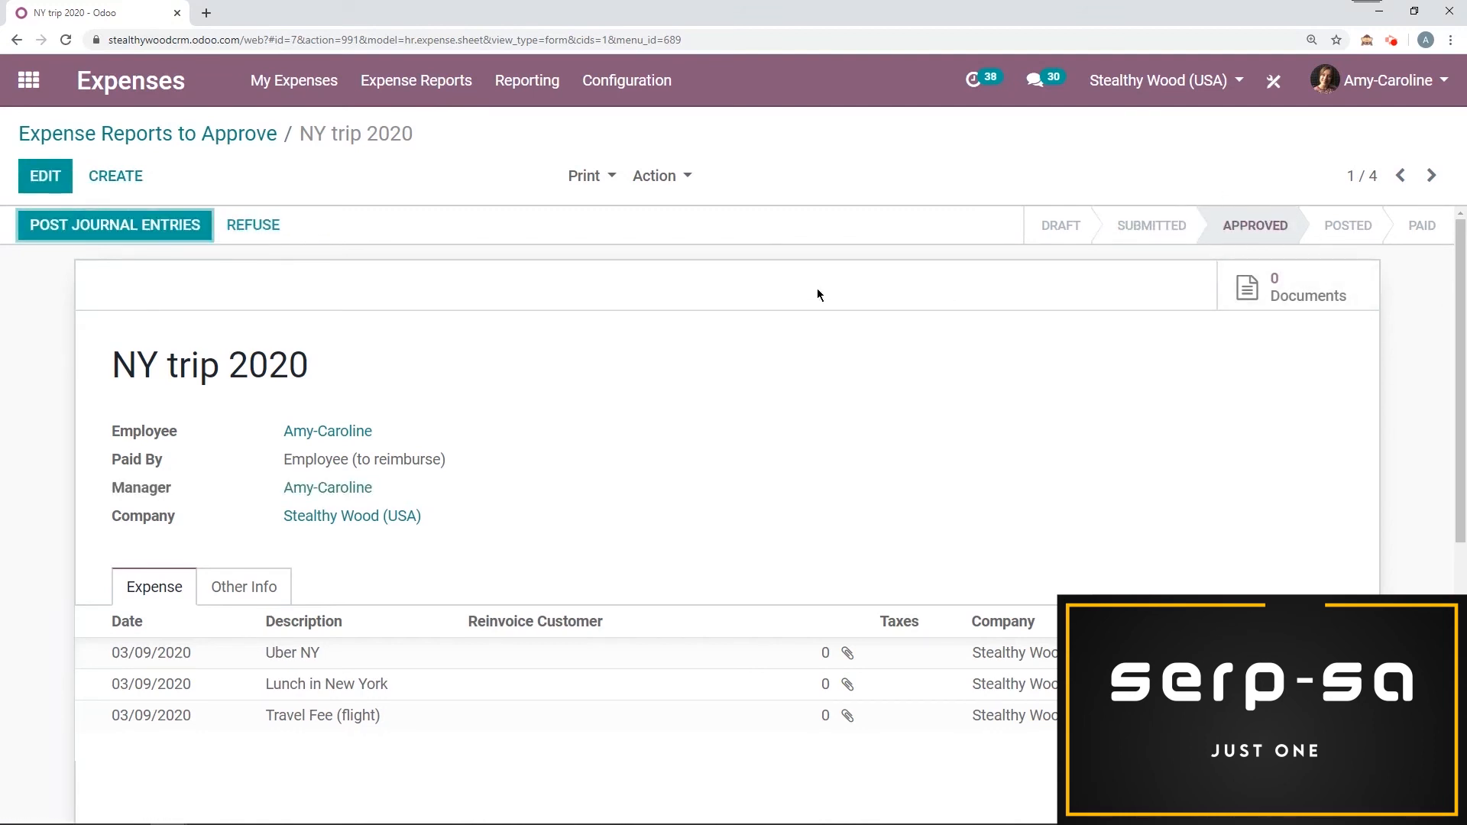
{"action": "left_click", "coordinate": [141, 240]}
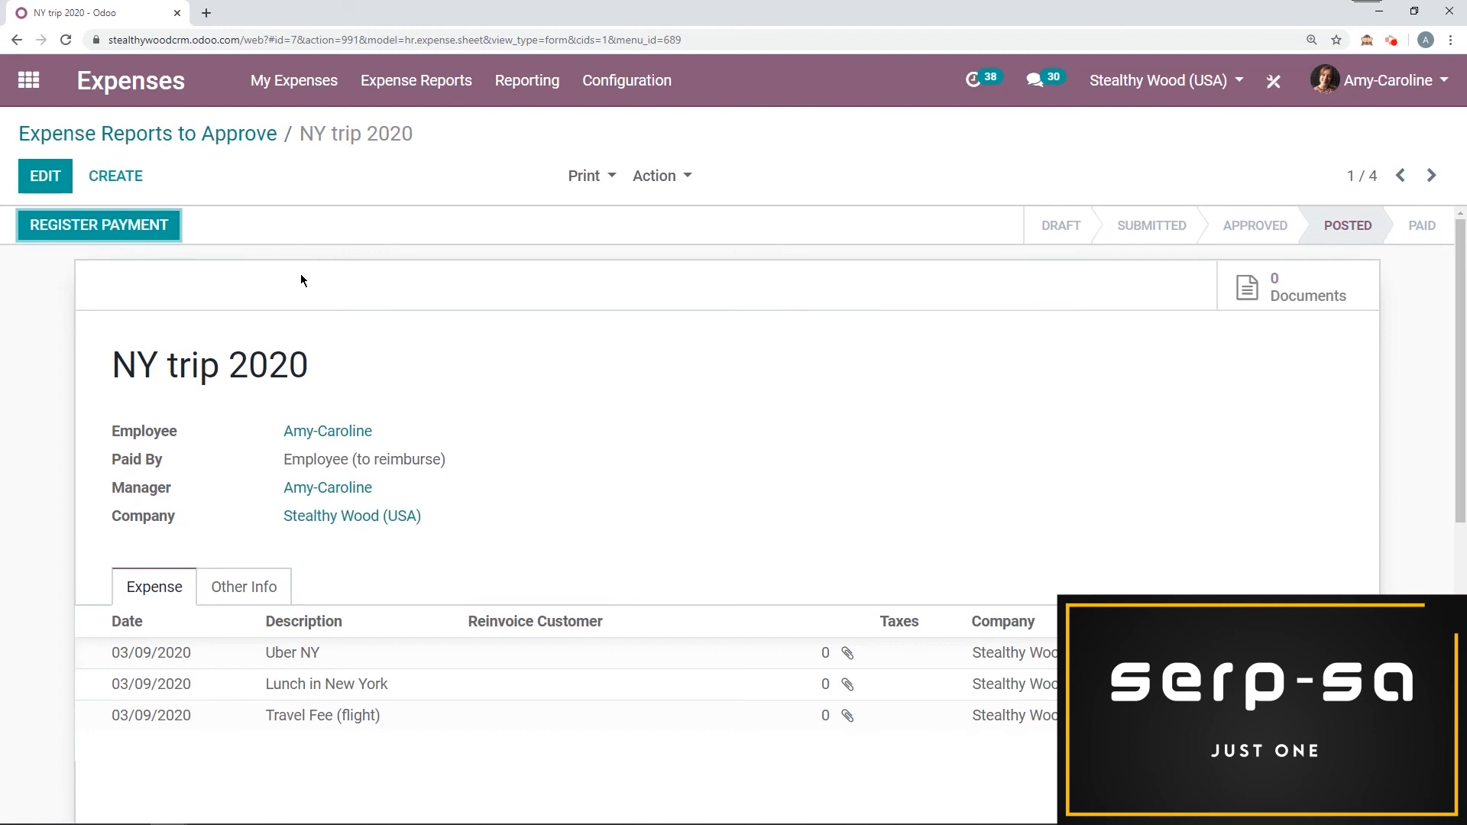
Step: Start registering the report's payment and replace the partner with the employee's own contact under YourCompany
{"action": "left_click", "coordinate": [153, 227]}
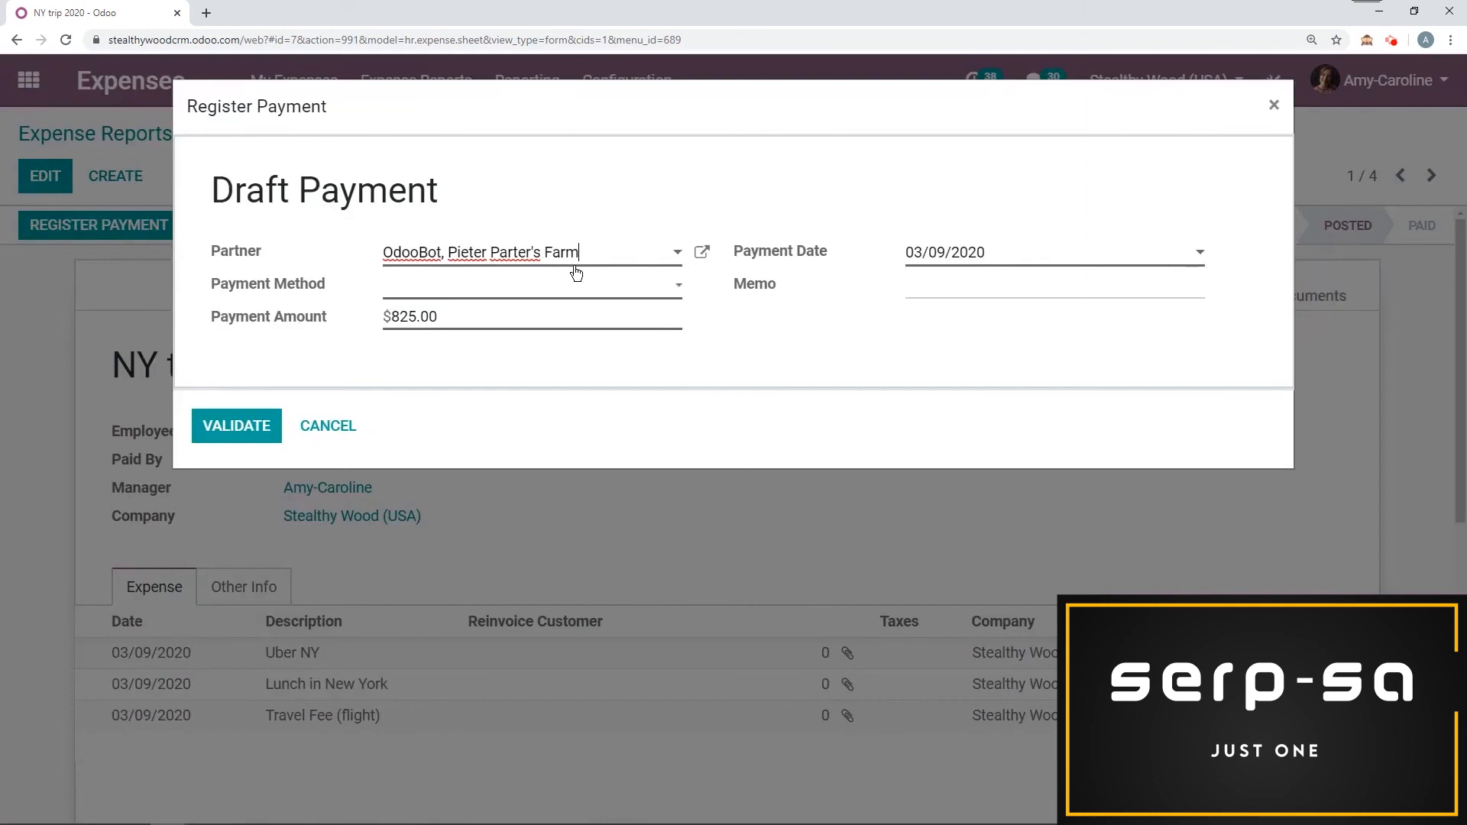
{"action": "left_click_drag", "start_coordinate": [603, 252], "coordinate": [419, 251]}
{"action": "key", "text": "BackSpace"}
{"action": "key", "text": "BackSpace"}
{"action": "key", "text": "BackSpace"}
{"action": "key", "text": "BackSpace"}
{"action": "key", "text": "BackSpace"}
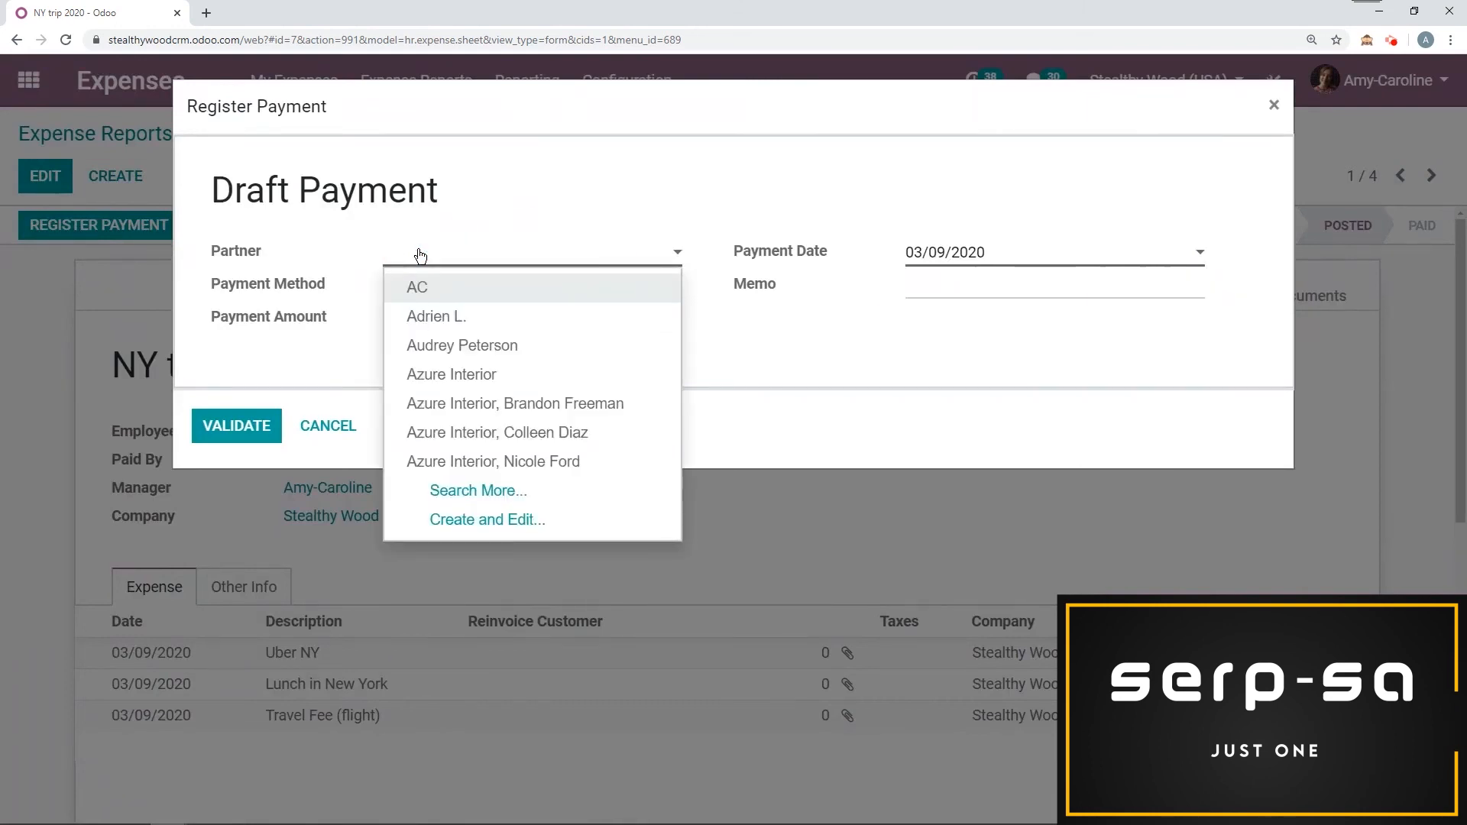
{"action": "type", "text": "am"}
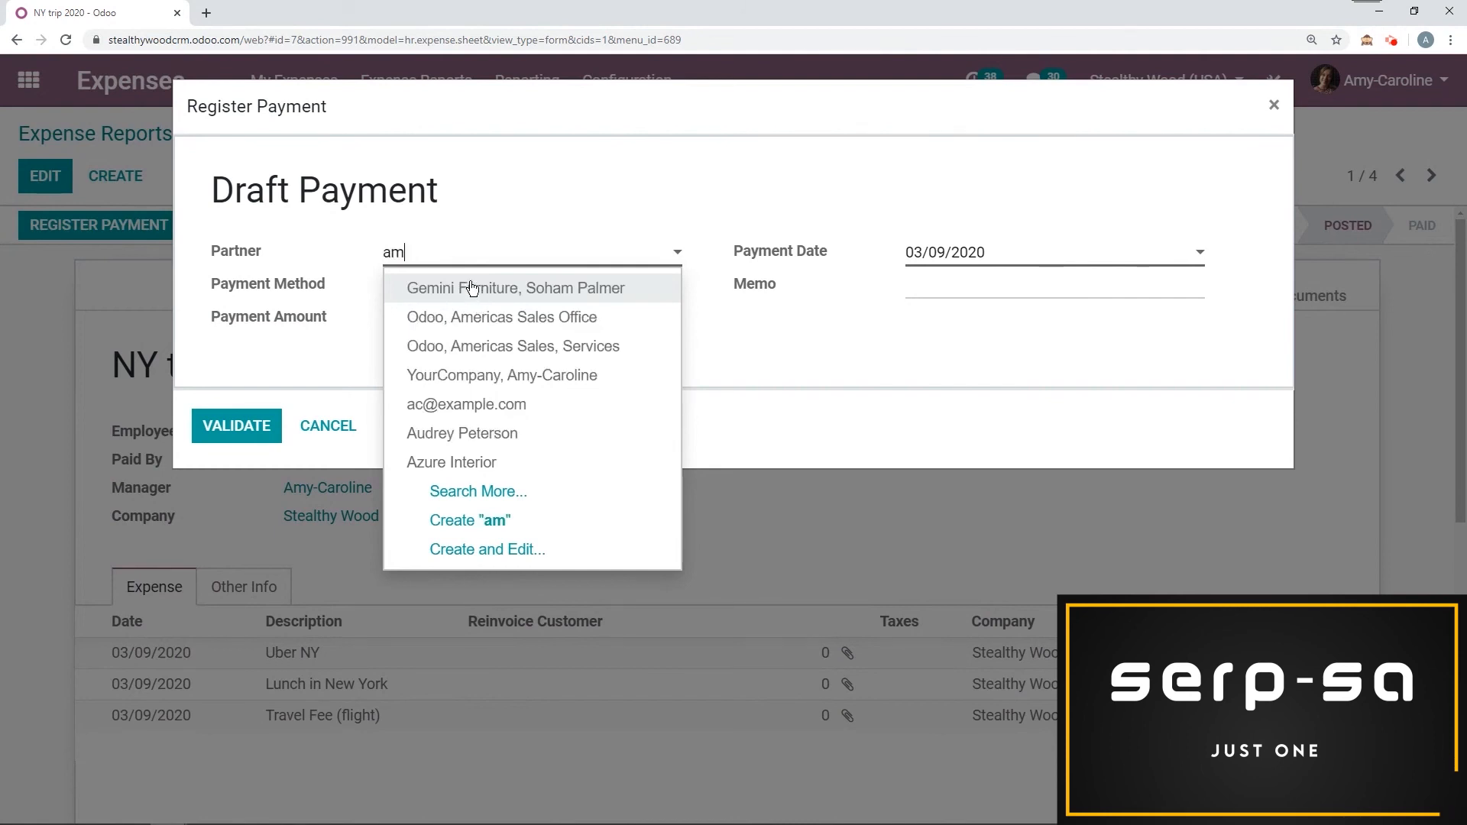
{"action": "left_click", "coordinate": [564, 374]}
Step: Set the payment method to Cash (USD) and validate the payment of the expense report
{"action": "left_click", "coordinate": [429, 289]}
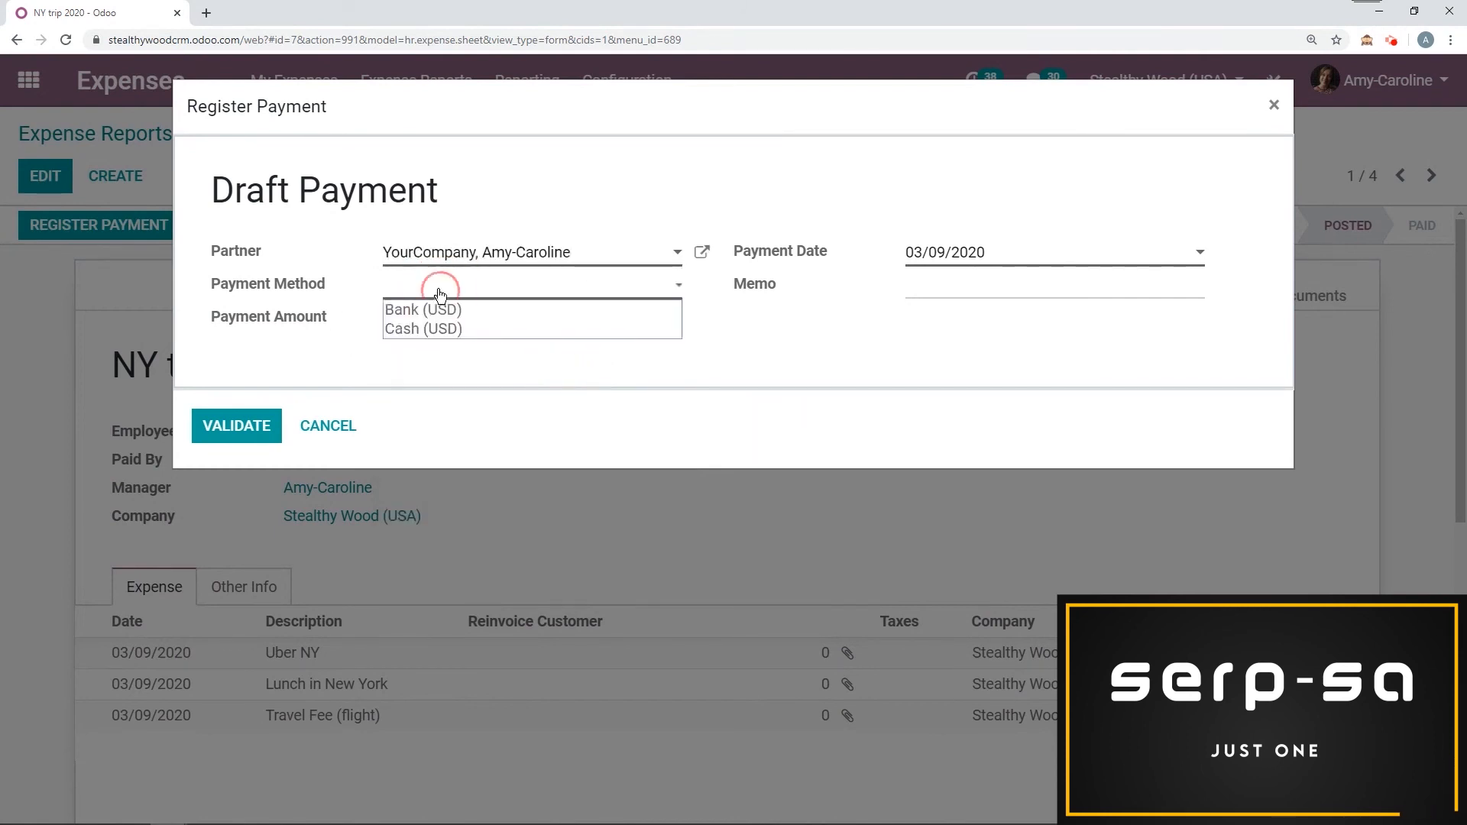
{"action": "left_click", "coordinate": [447, 328]}
{"action": "left_click", "coordinate": [231, 483]}
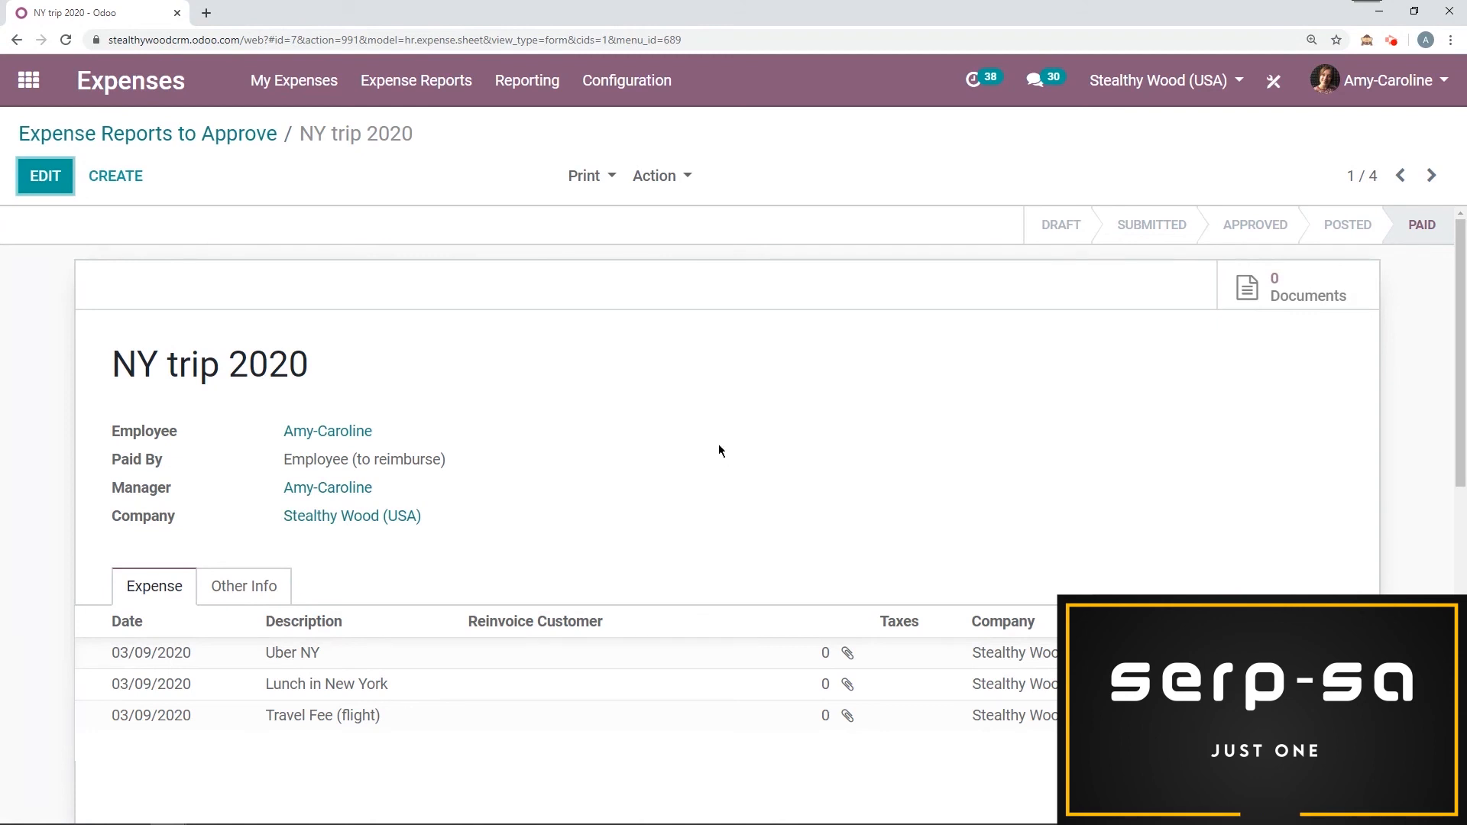
{"action": "scroll", "coordinate": [764, 428], "scroll_direction": "down", "scroll_amount": 3}
{"action": "scroll", "coordinate": [570, 432], "scroll_direction": "up", "scroll_amount": 3}
Step: Show the analysis of all expenses as a pie chart and hide the reporting employee's January 2020 slice
{"action": "left_click", "coordinate": [530, 80]}
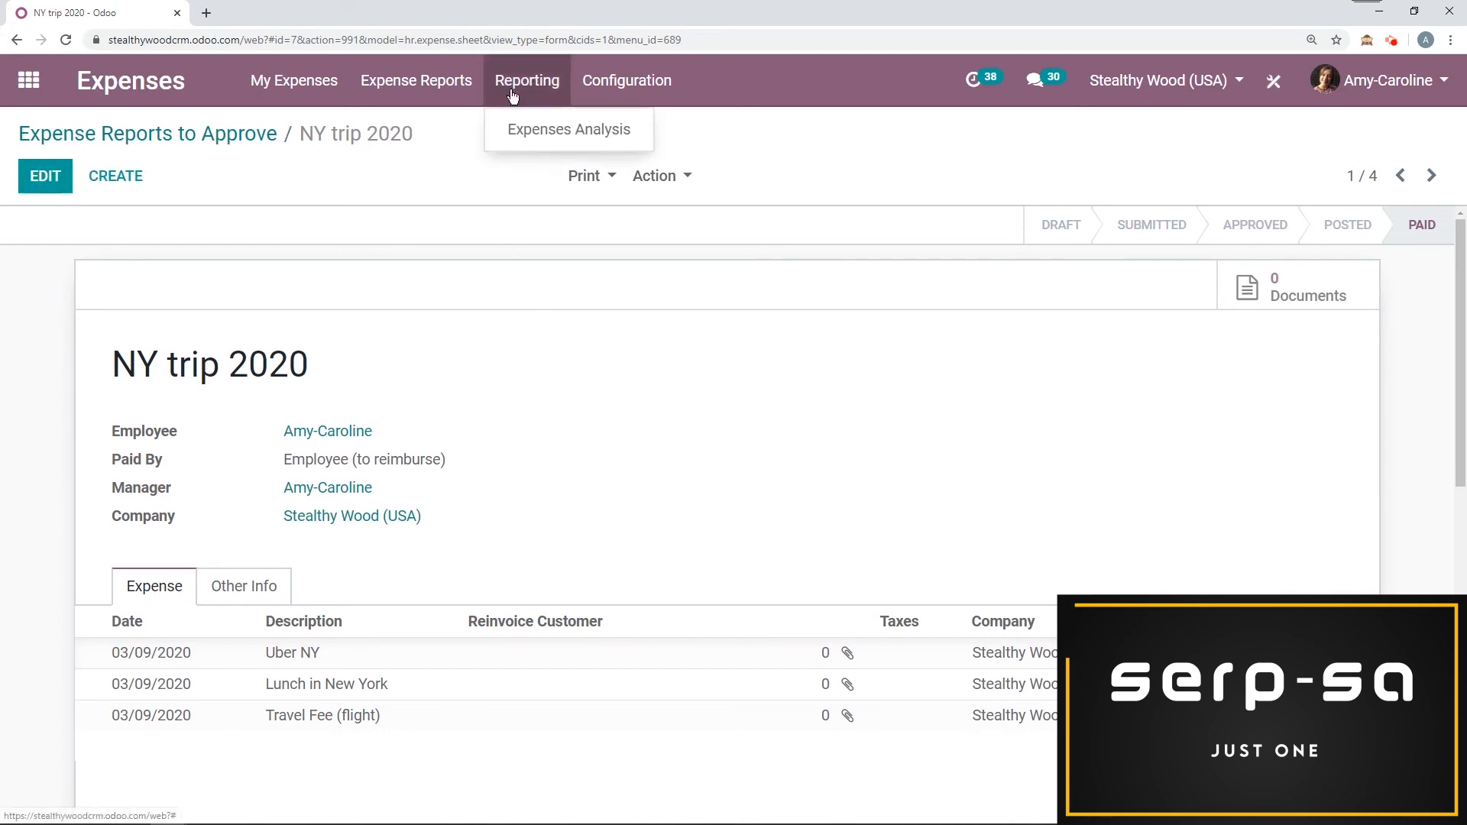
{"action": "left_click", "coordinate": [555, 137]}
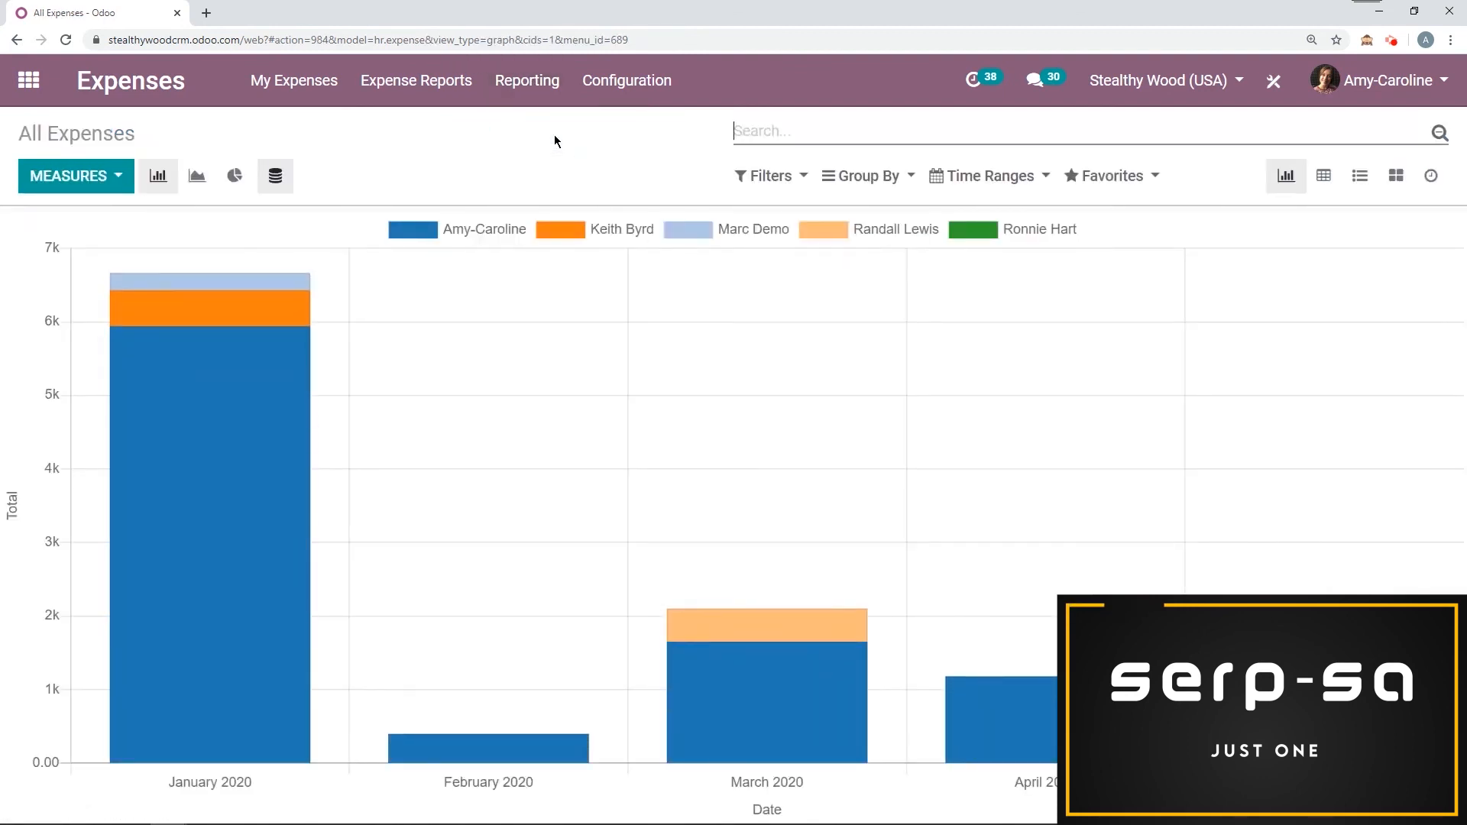
{"action": "left_click", "coordinate": [234, 177]}
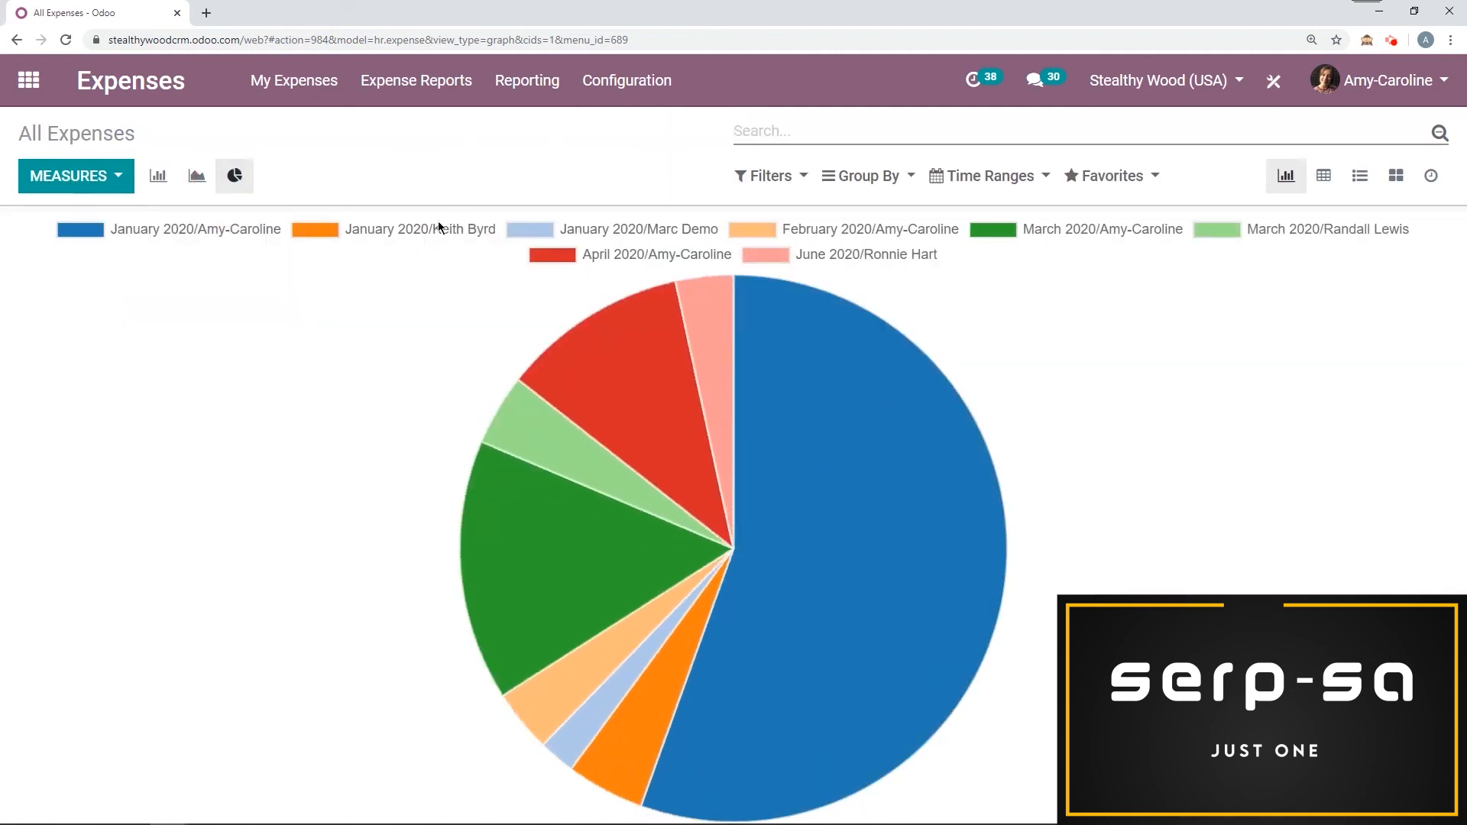
{"action": "mouse_move", "coordinate": [910, 358]}
{"action": "left_click", "coordinate": [185, 230]}
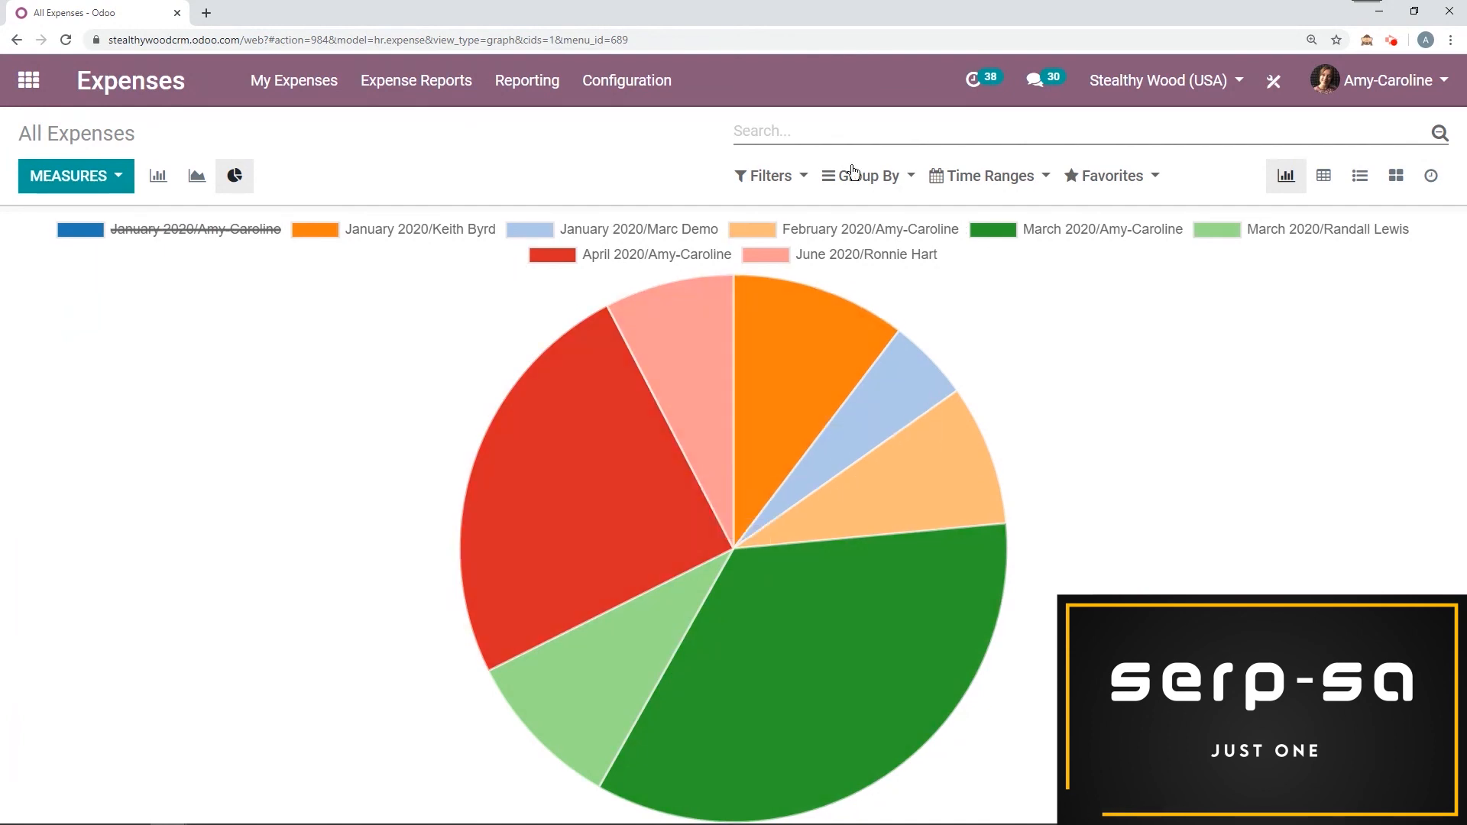
{"action": "left_click", "coordinate": [988, 175]}
{"action": "left_click", "coordinate": [988, 176]}
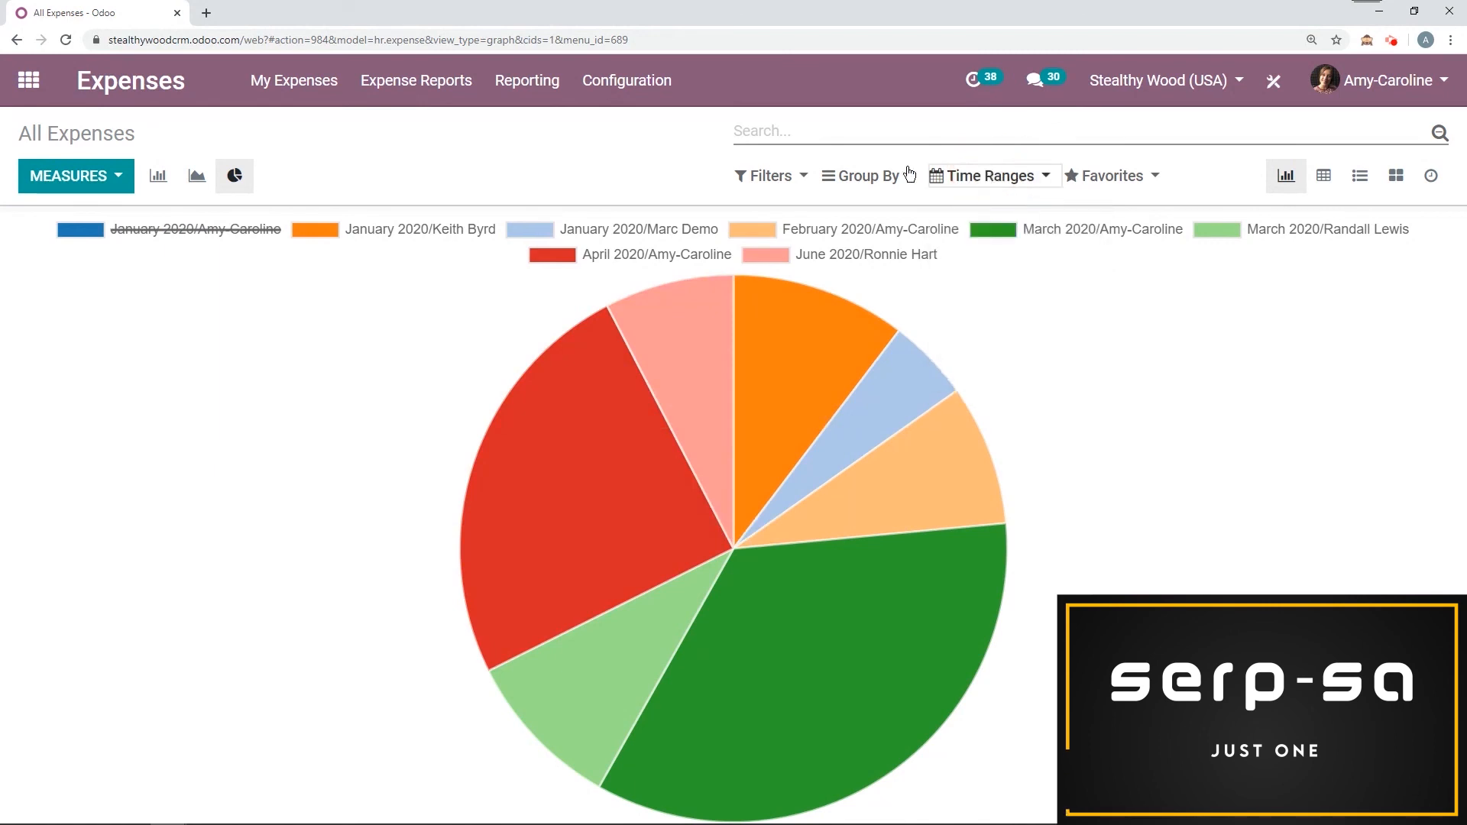
{"action": "left_click", "coordinate": [883, 175]}
{"action": "left_click", "coordinate": [759, 175]}
{"action": "left_click", "coordinate": [658, 149]}
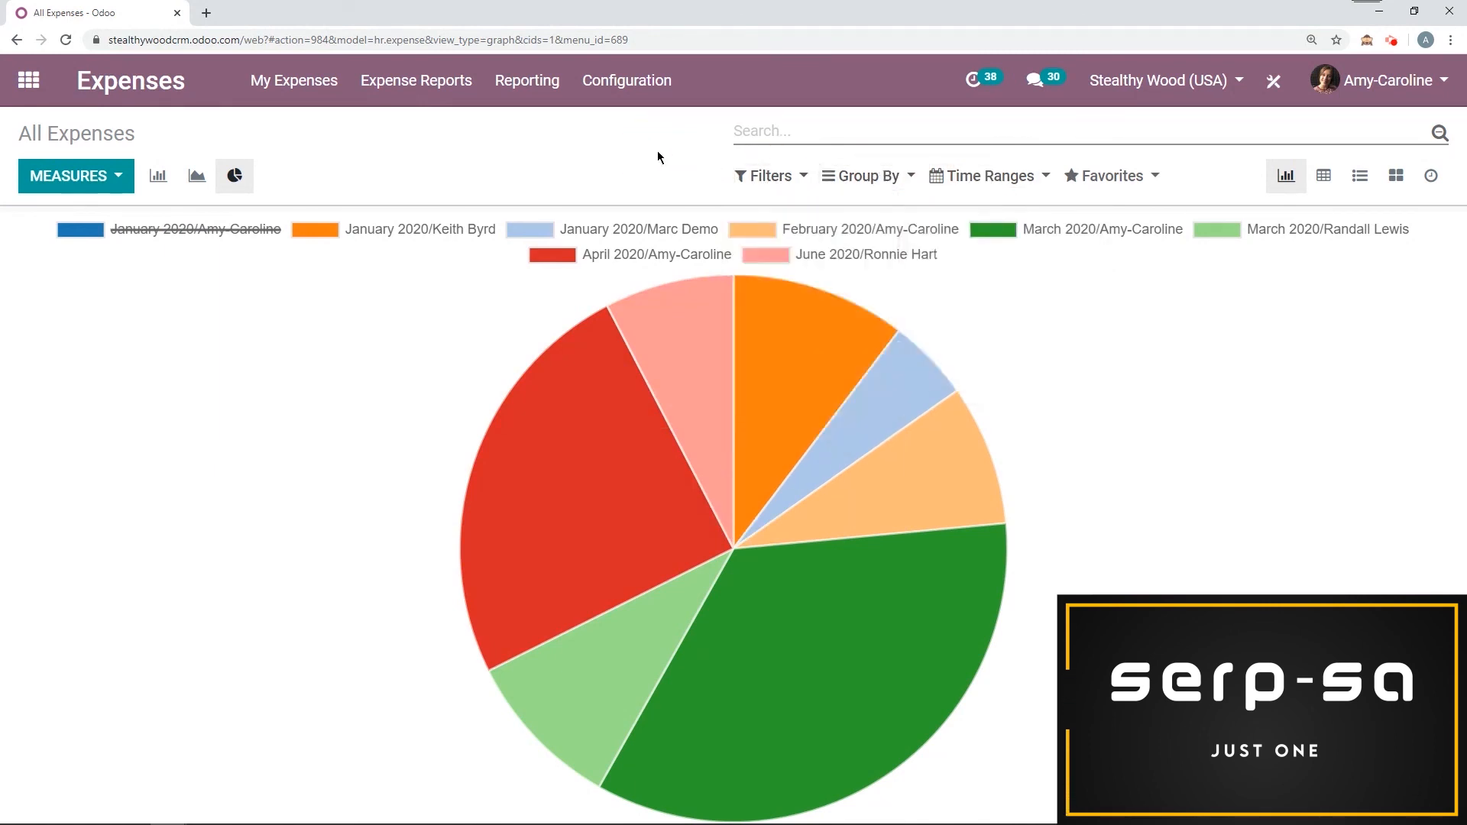